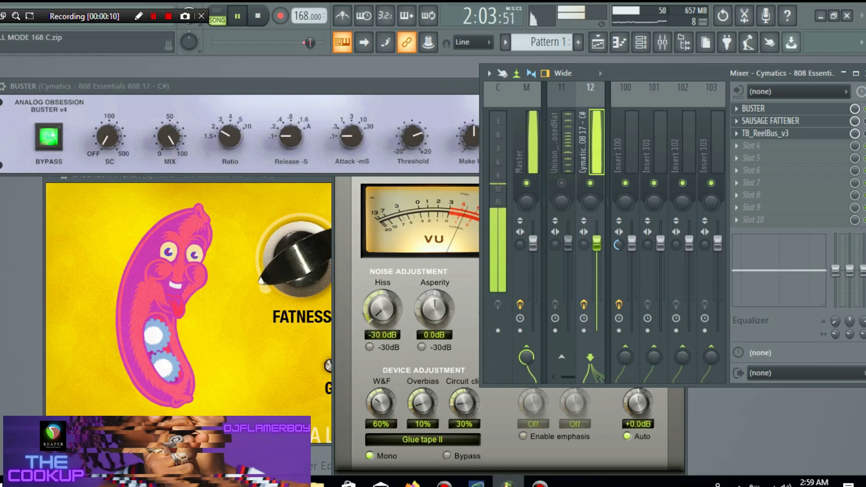
Lengthen the 808 compressor's release in BUSTER, raise its sidechain control to 0.49 %, and close the plugin.
{"action": "left_click", "coordinate": [290, 136]}
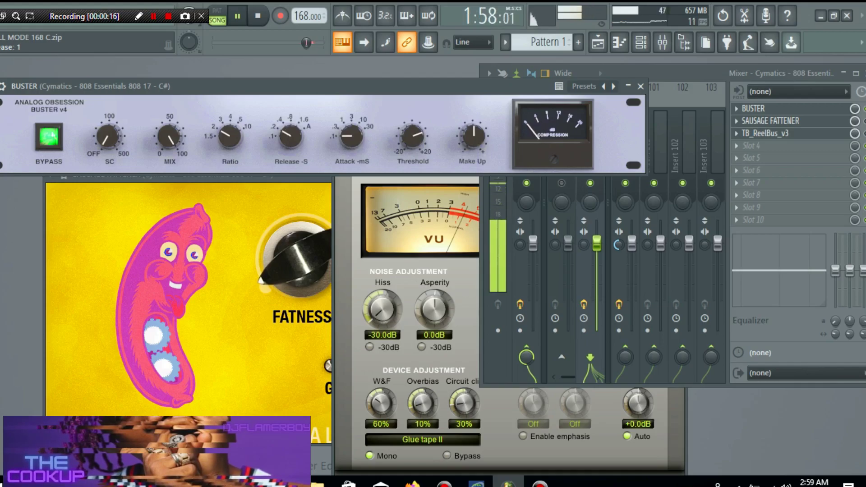
{"action": "left_click_drag", "start_coordinate": [108, 137], "coordinate": [107, 118]}
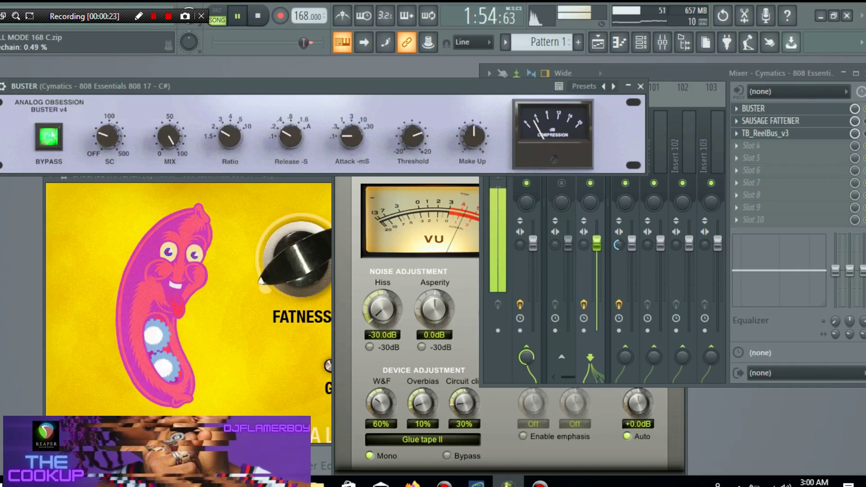
{"action": "left_click", "coordinate": [641, 86]}
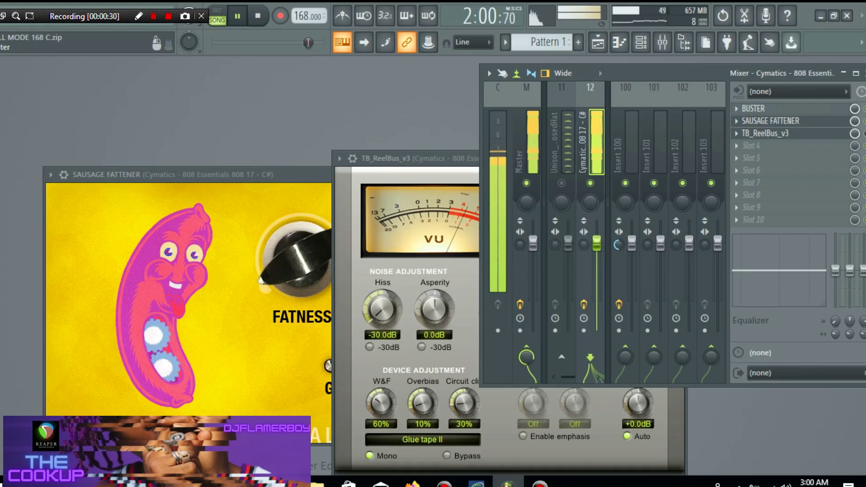
Review the SAUSAGE FATTENER and TB_ReelBus_v3 settings on the 808 track and put both plugin windows away.
{"action": "left_click", "coordinate": [203, 175]}
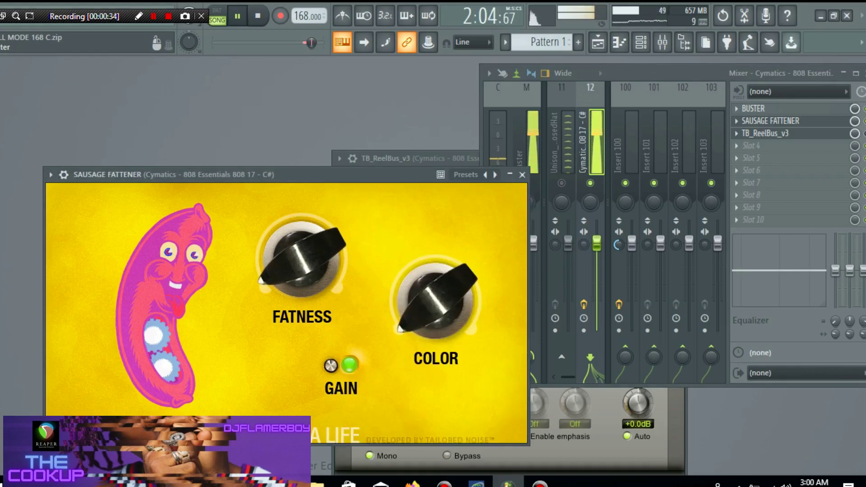
{"action": "left_click", "coordinate": [522, 174]}
{"action": "left_click_drag", "start_coordinate": [424, 159], "coordinate": [151, 106]}
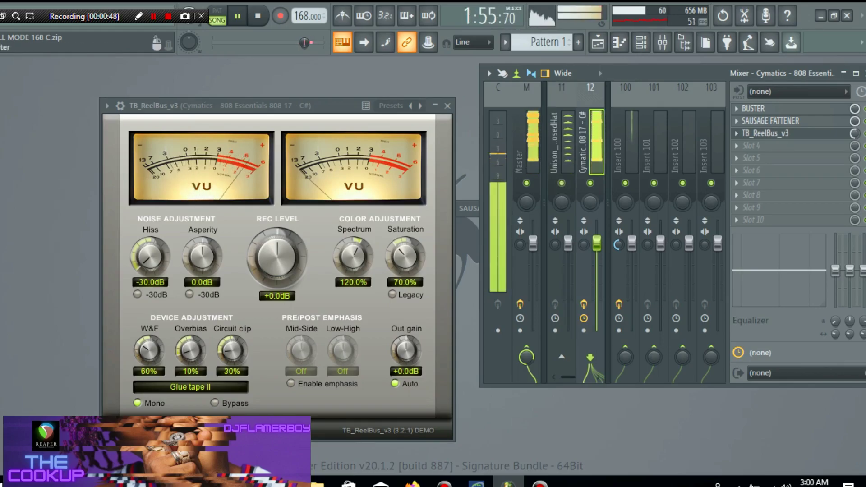
{"action": "left_click", "coordinate": [447, 106]}
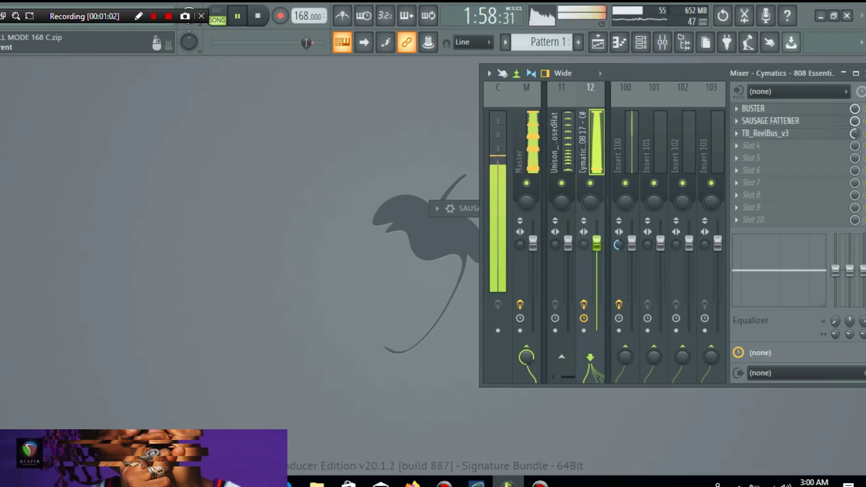
Lower the volume fader of mixer track 5.
{"action": "scroll", "coordinate": [576, 232], "scroll_direction": "up", "scroll_amount": 10}
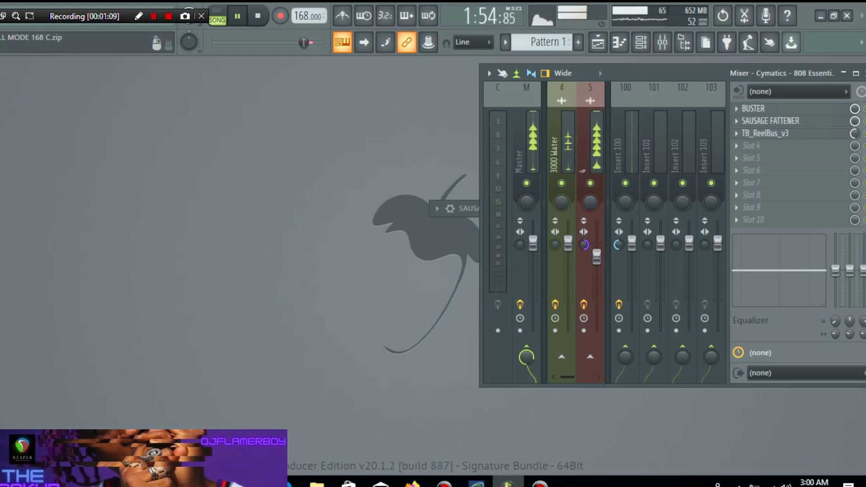
{"action": "left_click_drag", "start_coordinate": [596, 256], "coordinate": [596, 278]}
{"action": "scroll", "coordinate": [576, 232], "scroll_direction": "down", "scroll_amount": 3}
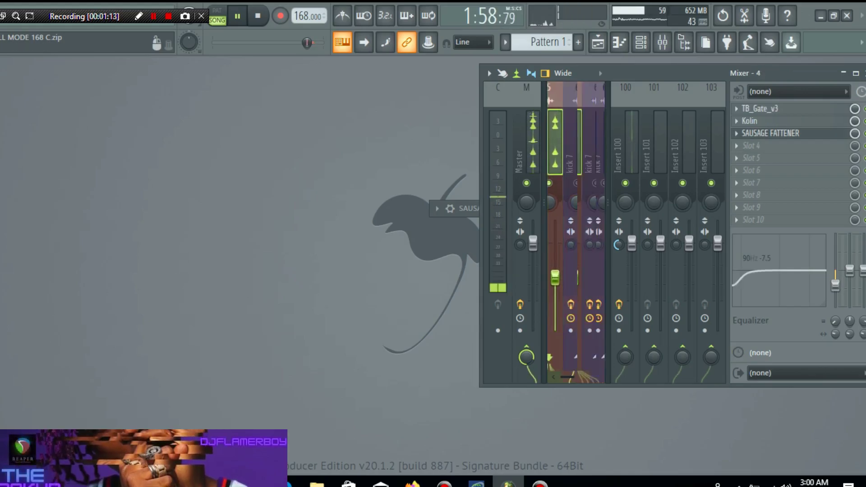
{"action": "scroll", "coordinate": [576, 203], "scroll_direction": "up", "scroll_amount": 6}
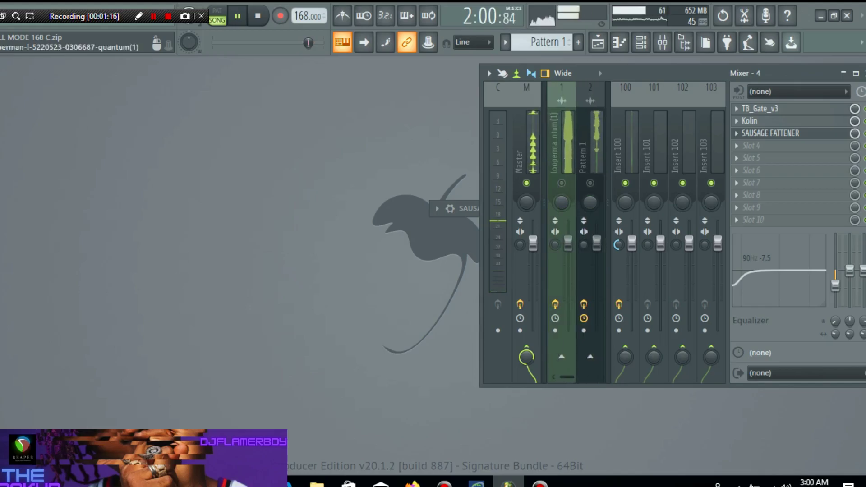
Widen the mixer to show more tracks, unmute Snare 11, and lower the Pattern 1 track's volume slightly.
{"action": "left_click_drag", "start_coordinate": [480, 225], "coordinate": [388, 225]}
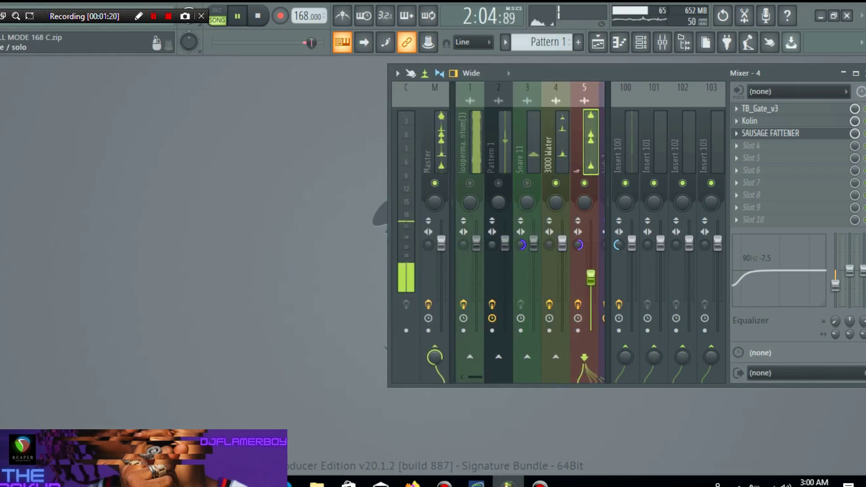
{"action": "left_click", "coordinate": [527, 183]}
{"action": "left_click_drag", "start_coordinate": [505, 243], "coordinate": [505, 249]}
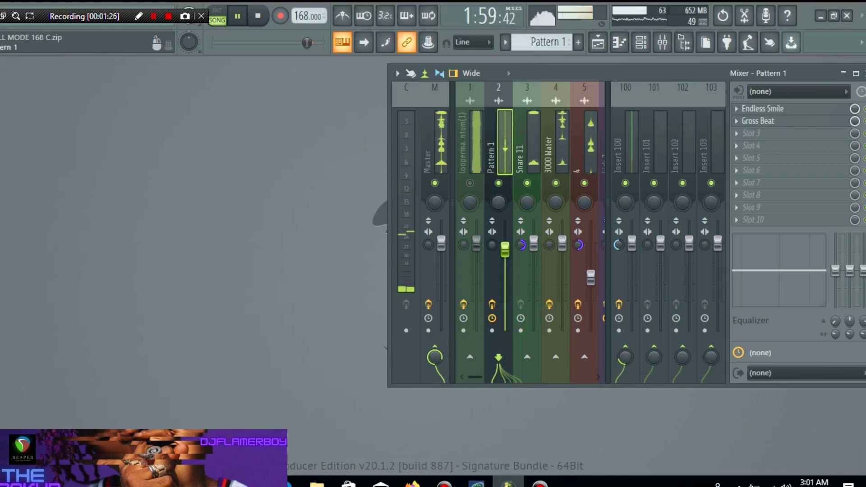
Solo the kick 7 track and examine its Fruity parametric EQ 2 and TB_ReelBus_v3 settings.
{"action": "scroll", "coordinate": [527, 233], "scroll_direction": "right", "scroll_amount": 3}
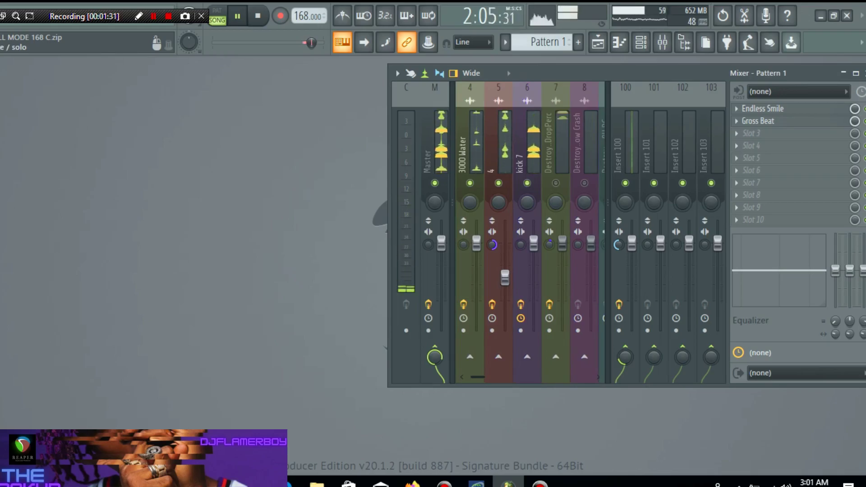
{"action": "right_click", "coordinate": [527, 183]}
{"action": "left_click", "coordinate": [527, 149]}
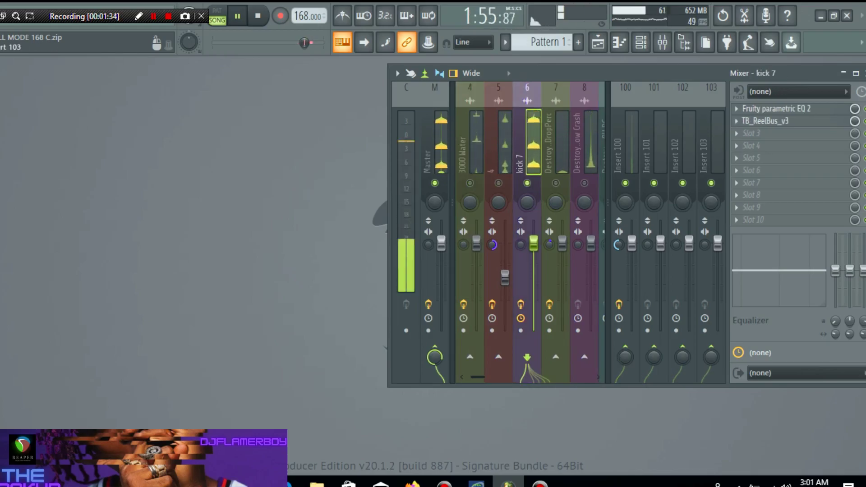
{"action": "left_click", "coordinate": [776, 109]}
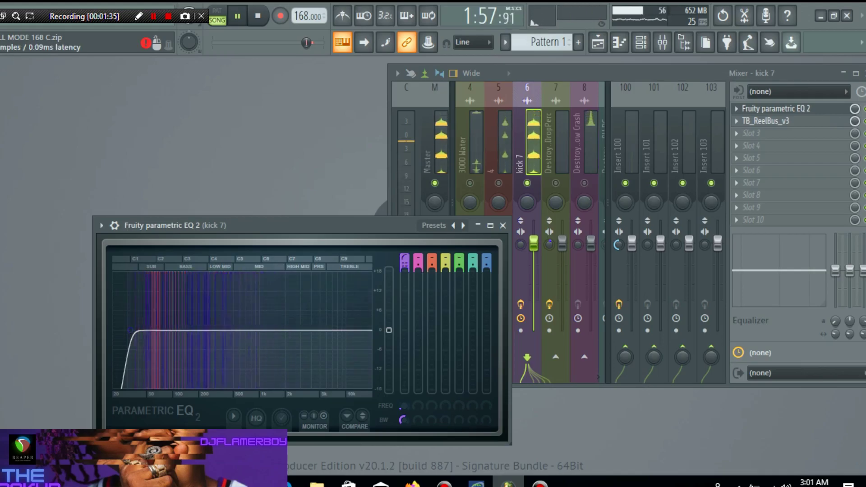
{"action": "left_click", "coordinate": [776, 121]}
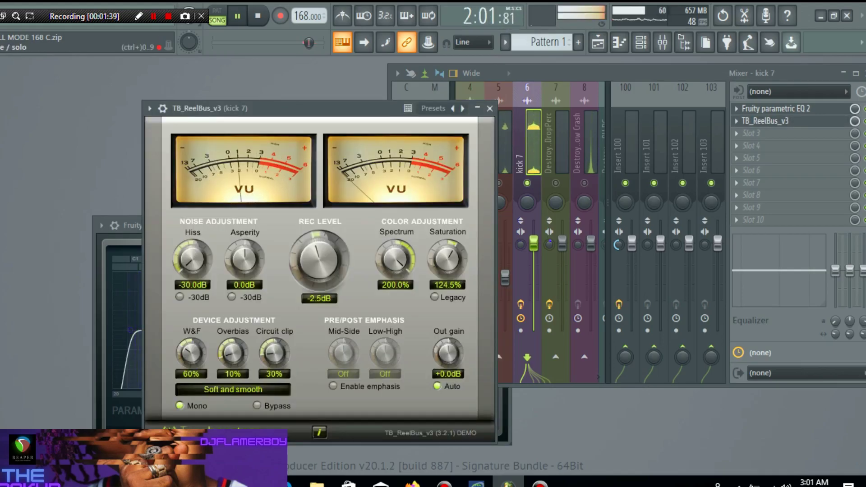
{"action": "key", "text": "F9"}
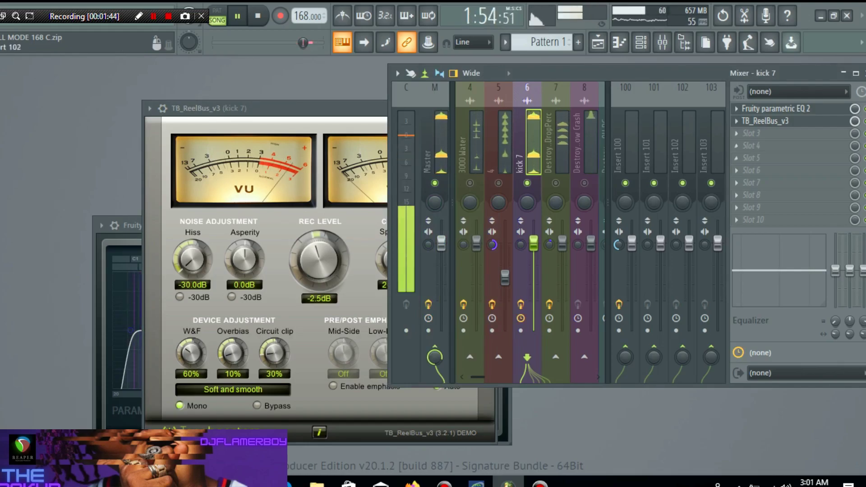
Audition the Destroy crash track, mute it again, and leave the selected Unison closed hat as the only active instrument track.
{"action": "left_click", "coordinate": [584, 183]}
{"action": "scroll", "coordinate": [527, 232], "scroll_direction": "down", "scroll_amount": 3}
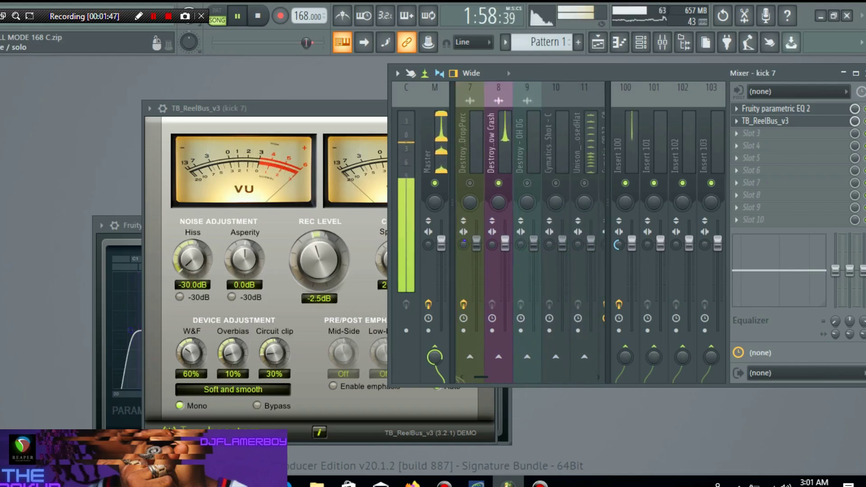
{"action": "left_click", "coordinate": [584, 182]}
{"action": "left_click", "coordinate": [499, 183]}
{"action": "left_click", "coordinate": [584, 142]}
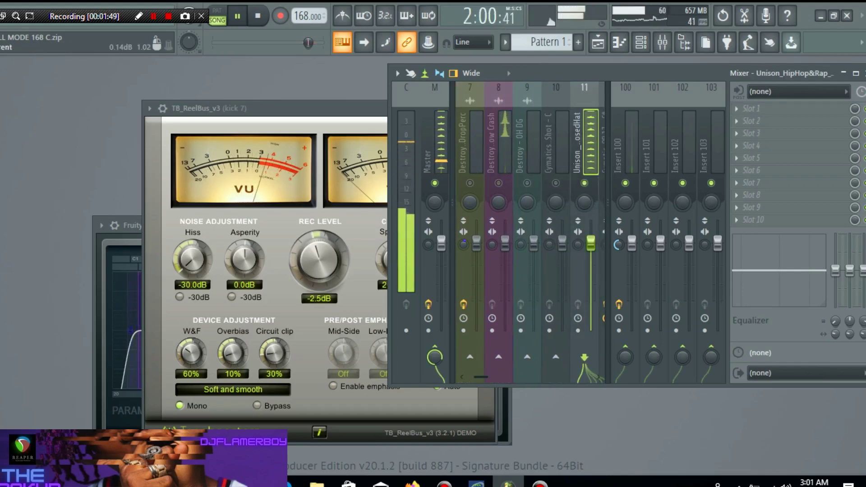
Close the kick's TB_ReelBus_v3 and Fruity parametric EQ 2 windows and select the Unison closed hat track.
{"action": "left_click", "coordinate": [271, 108]}
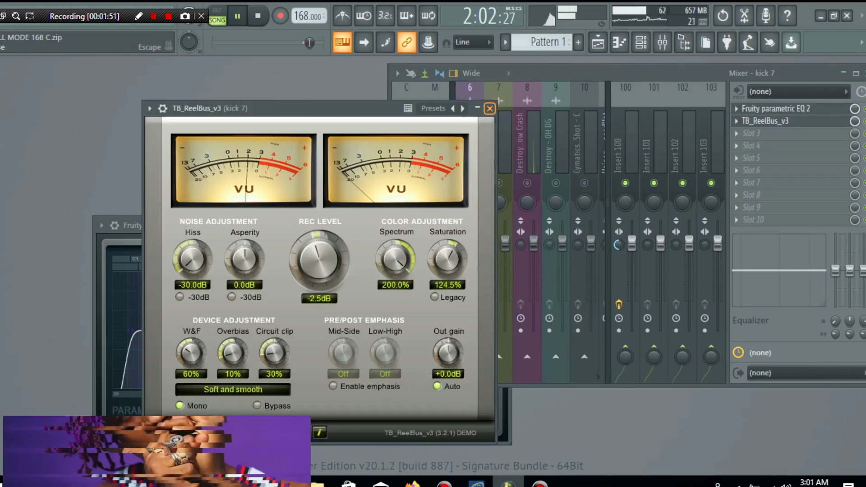
{"action": "left_click", "coordinate": [489, 108]}
{"action": "left_click", "coordinate": [503, 225]}
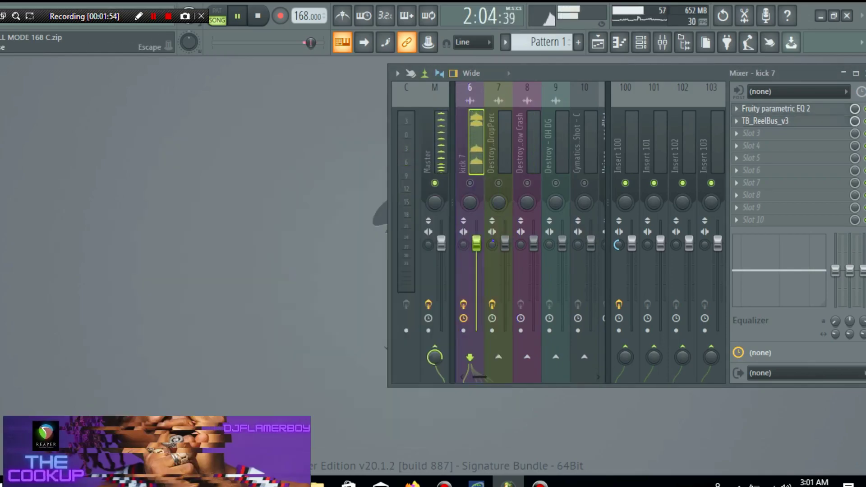
{"action": "scroll", "coordinate": [514, 225], "scroll_direction": "down", "scroll_amount": 3}
{"action": "left_click", "coordinate": [527, 149]}
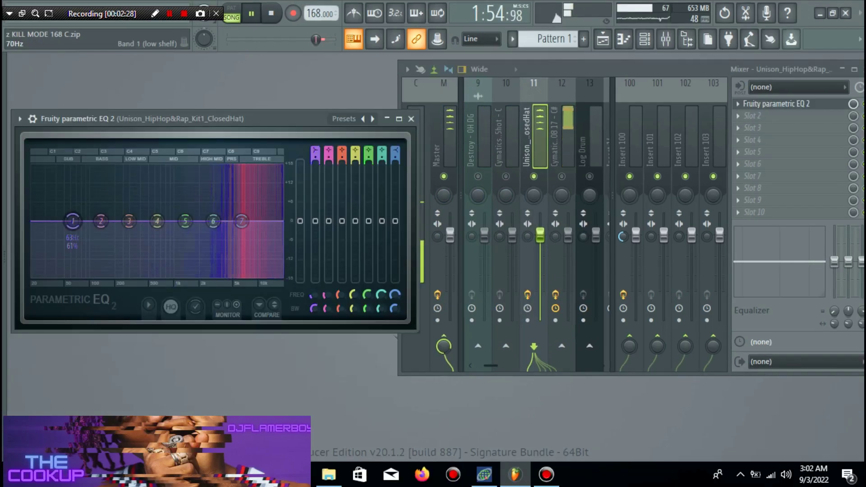
Shape the closed hat's EQ by cutting the lows with band 1, dipping bands 3 and 4, and boosting band 5 around 2.4 kHz.
{"action": "left_click_drag", "start_coordinate": [73, 221], "coordinate": [105, 253]}
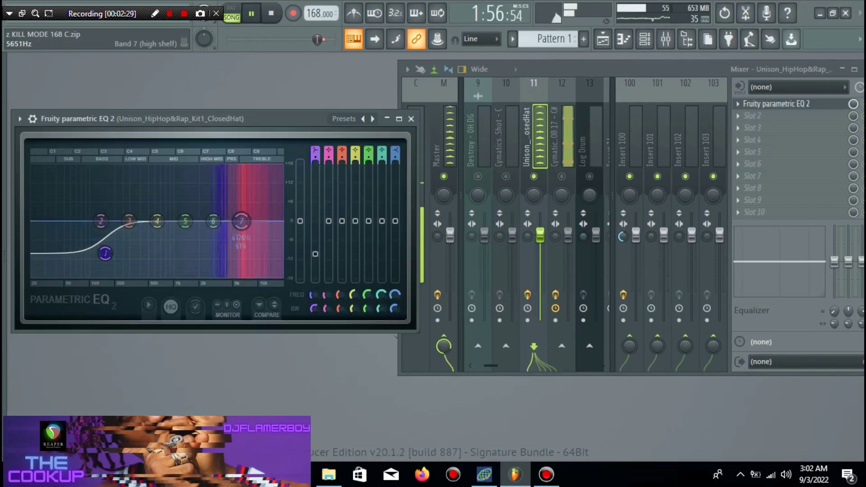
{"action": "left_click_drag", "start_coordinate": [185, 221], "coordinate": [205, 203]}
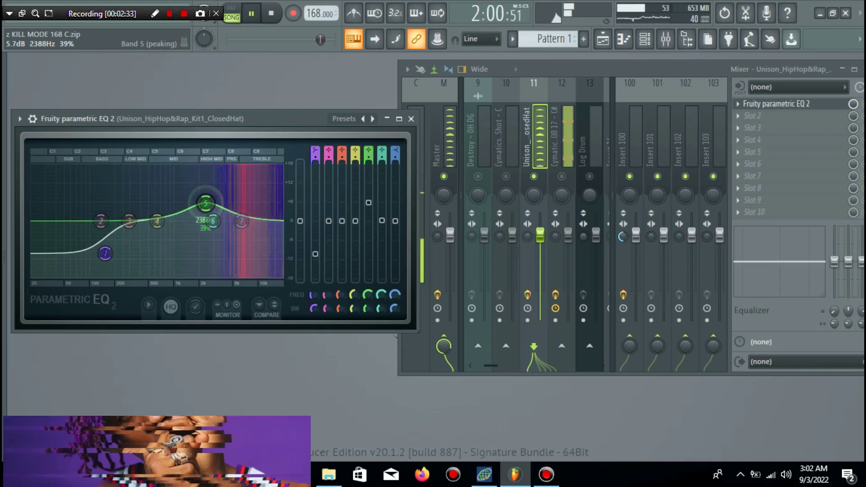
{"action": "left_click_drag", "start_coordinate": [157, 221], "coordinate": [155, 227]}
{"action": "left_click_drag", "start_coordinate": [129, 221], "coordinate": [133, 228]}
{"action": "left_click_drag", "start_coordinate": [206, 203], "coordinate": [217, 219]}
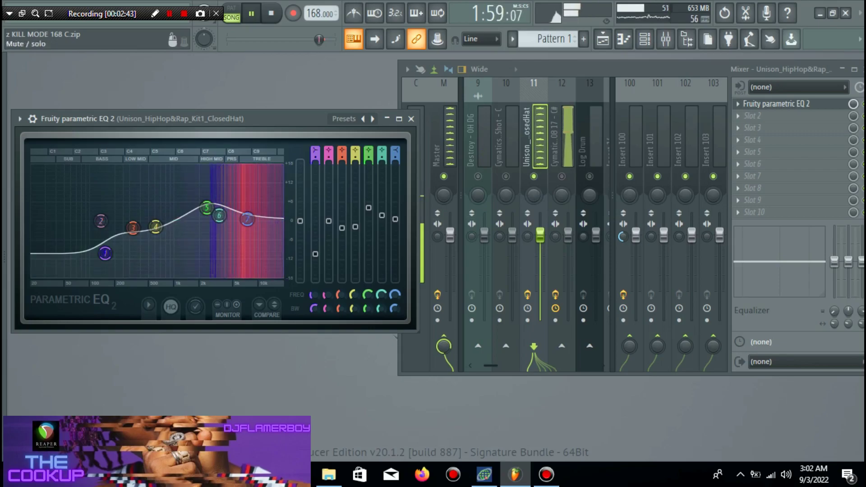
Unsolo the closed hat so the full mix plays, and close its Fruity parametric EQ 2.
{"action": "right_click", "coordinate": [533, 176]}
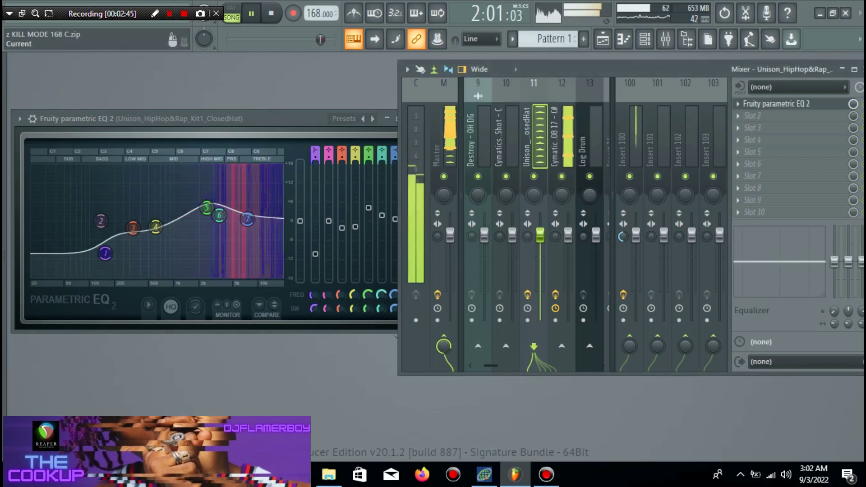
{"action": "left_click", "coordinate": [392, 131]}
{"action": "left_click", "coordinate": [411, 119]}
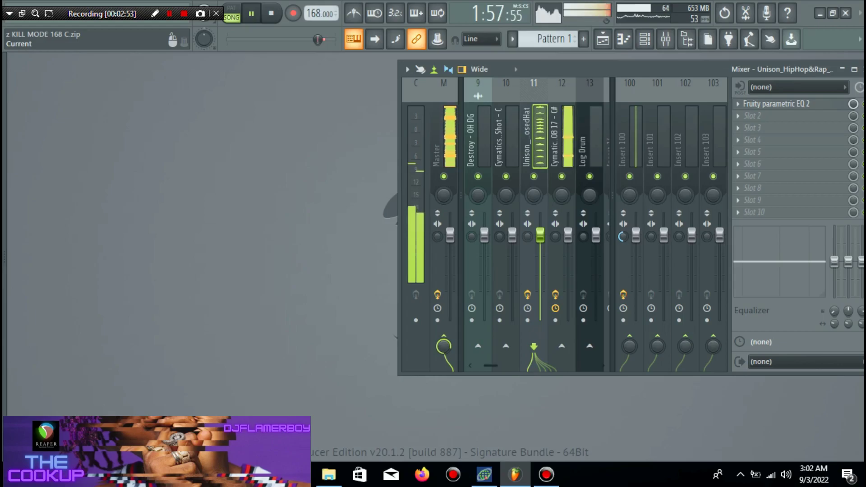
Solo the looperman quantum loop on mixer track 1 and select it.
{"action": "scroll", "coordinate": [506, 135], "scroll_direction": "up", "scroll_amount": 8}
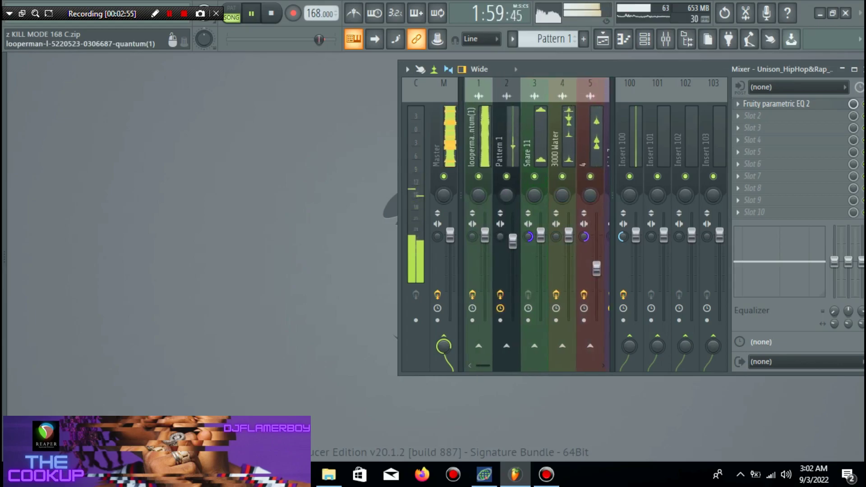
{"action": "right_click", "coordinate": [477, 176]}
{"action": "left_click", "coordinate": [478, 136]}
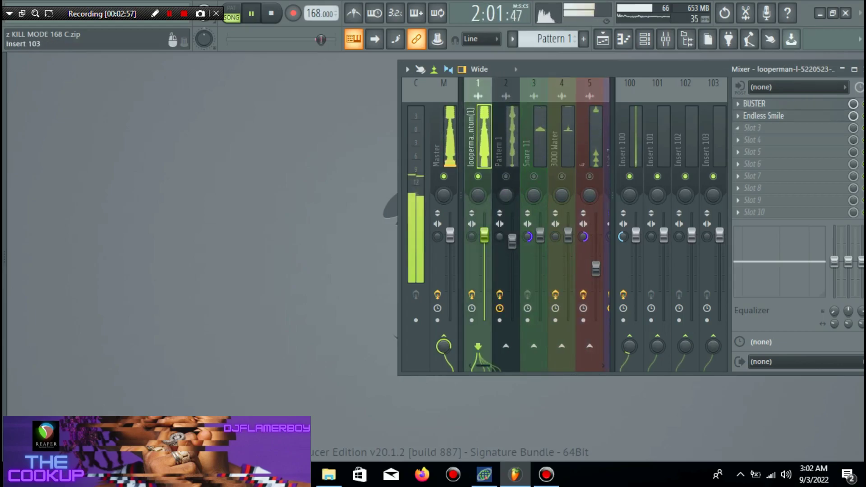
Open the loop's BUSTER and Endless Smile effects, close the mixer, and move BUSTER above Endless Smile.
{"action": "left_click", "coordinate": [767, 103]}
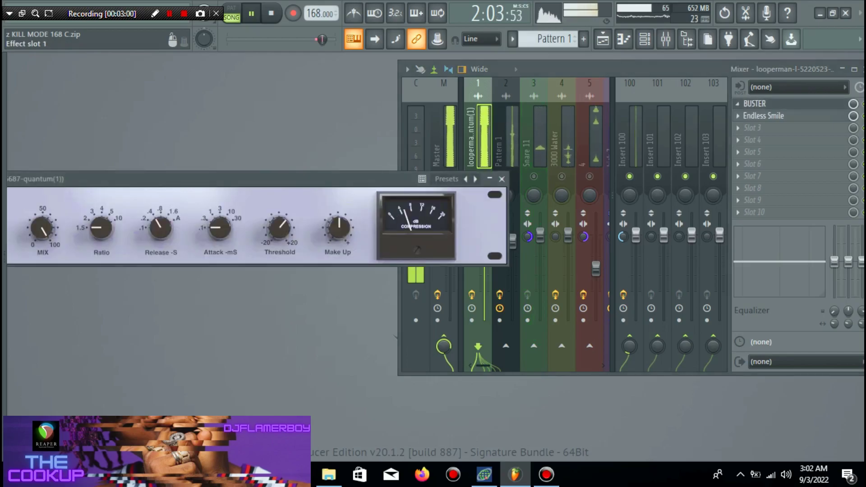
{"action": "left_click", "coordinate": [767, 115]}
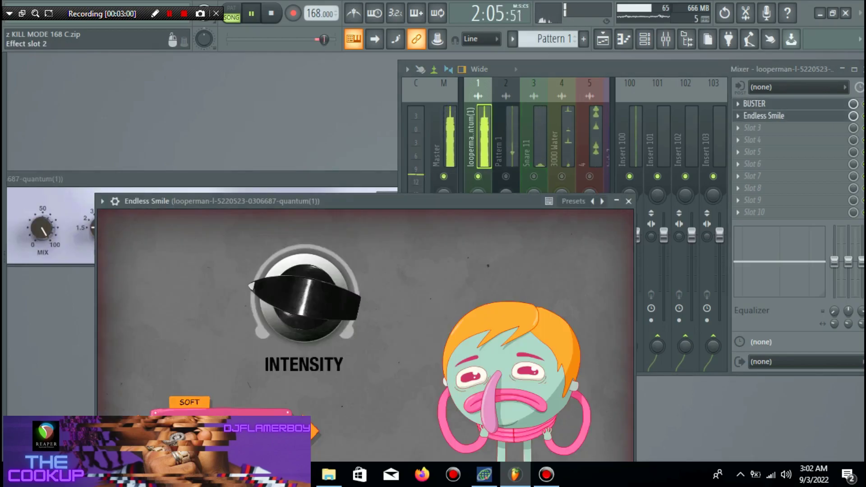
{"action": "left_click", "coordinate": [863, 69]}
{"action": "left_click_drag", "start_coordinate": [258, 179], "coordinate": [406, 88]}
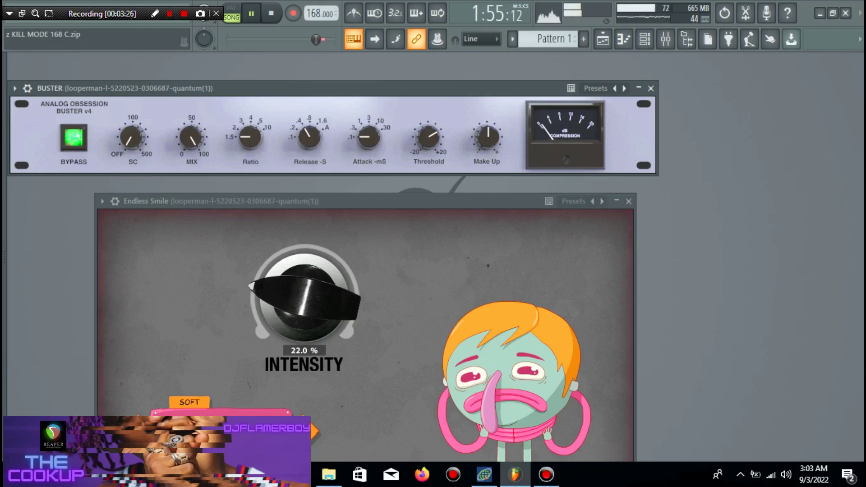
Set the loop's Endless Smile intensity to 11 % and close the remaining plugin windows, including BUSTER.
{"action": "left_click_drag", "start_coordinate": [305, 297], "coordinate": [305, 338]}
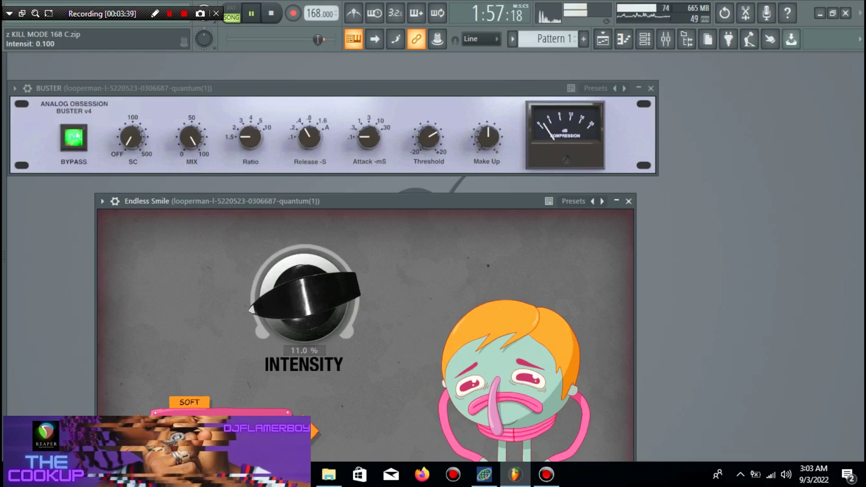
{"action": "left_click", "coordinate": [628, 201]}
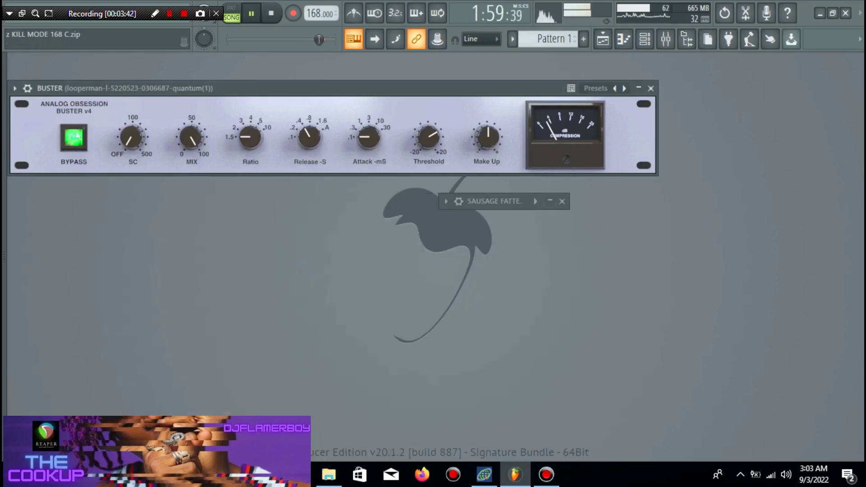
{"action": "key", "text": "Escape"}
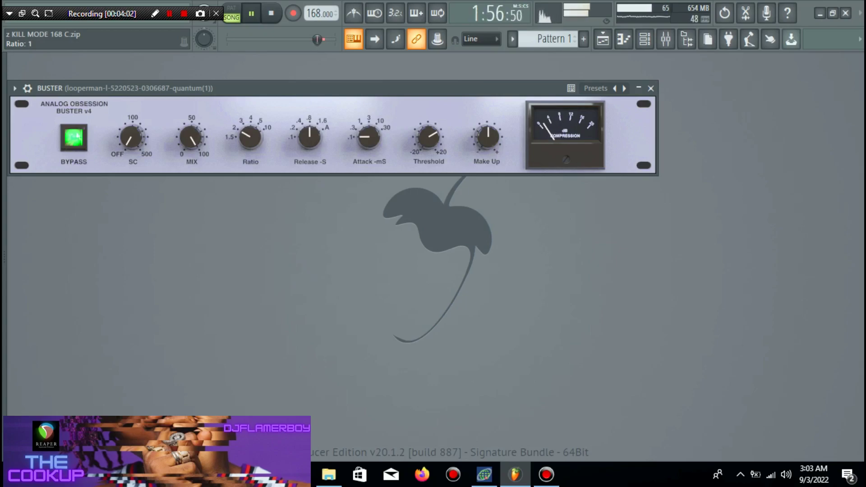
{"action": "left_click", "coordinate": [650, 88]}
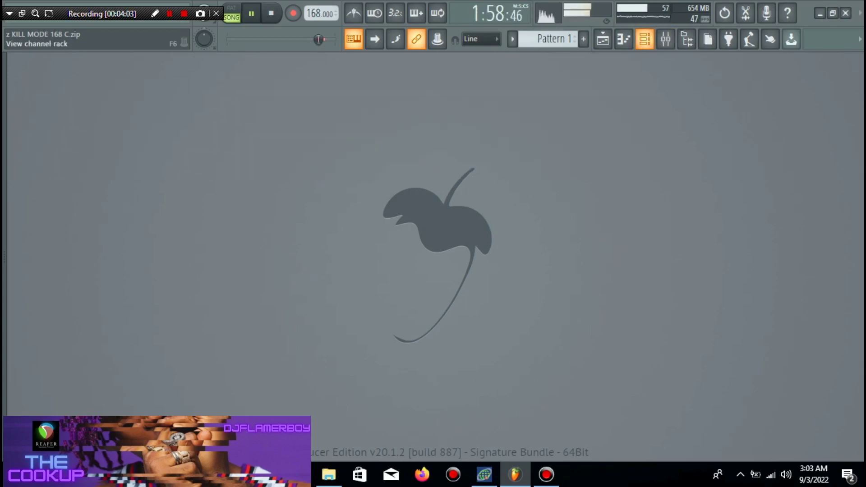
Move the playlist's time selection to bars 89 to 96, with the mixer and playlist windows closed.
{"action": "left_click", "coordinate": [645, 39]}
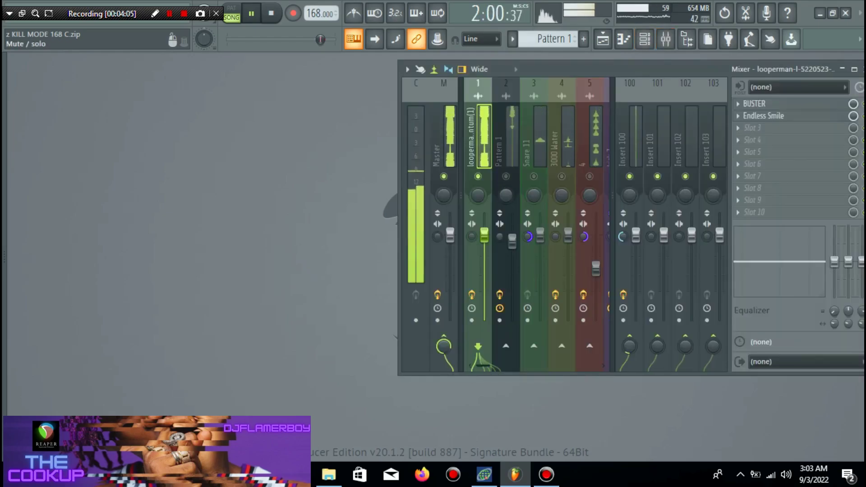
{"action": "left_click", "coordinate": [862, 69]}
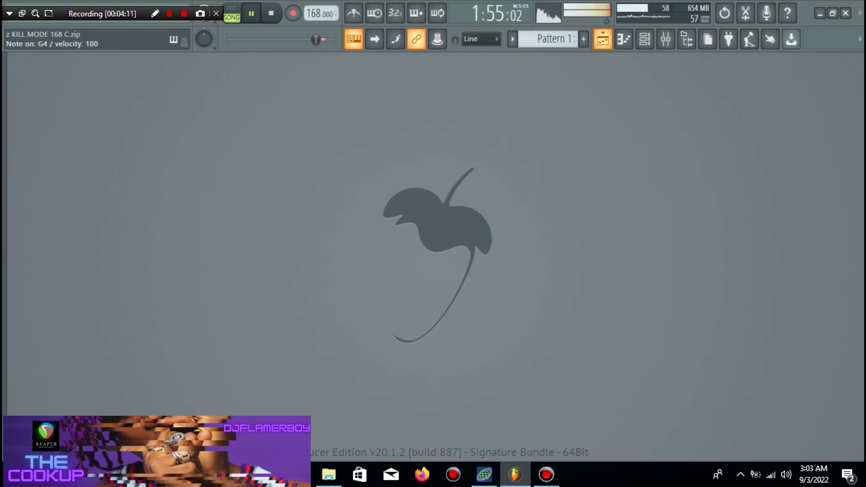
{"action": "key", "text": "F5"}
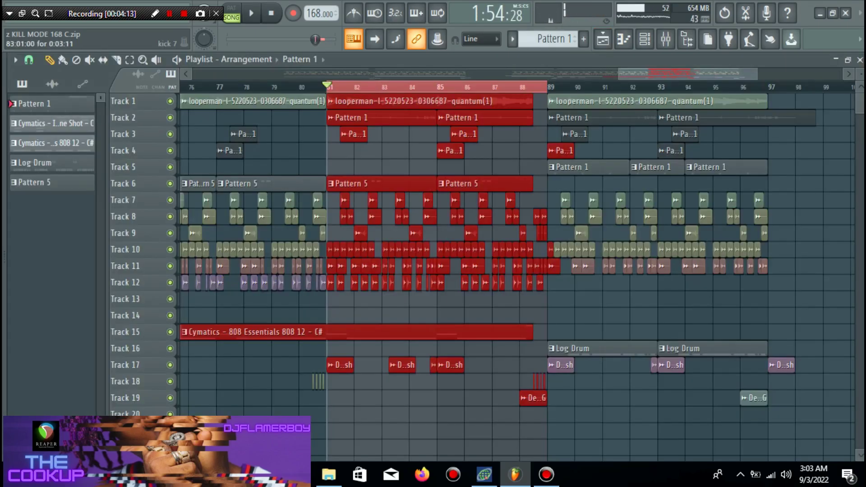
{"action": "left_click_drag", "start_coordinate": [547, 87], "coordinate": [768, 87]}
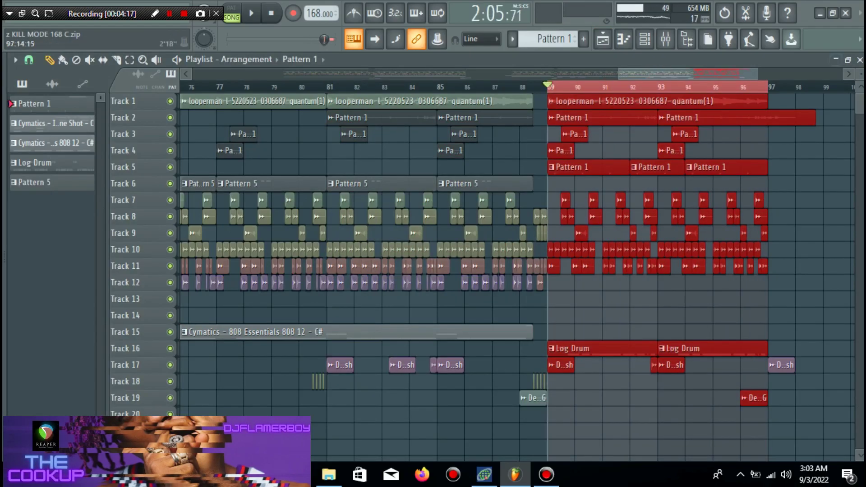
{"action": "left_click", "coordinate": [859, 59]}
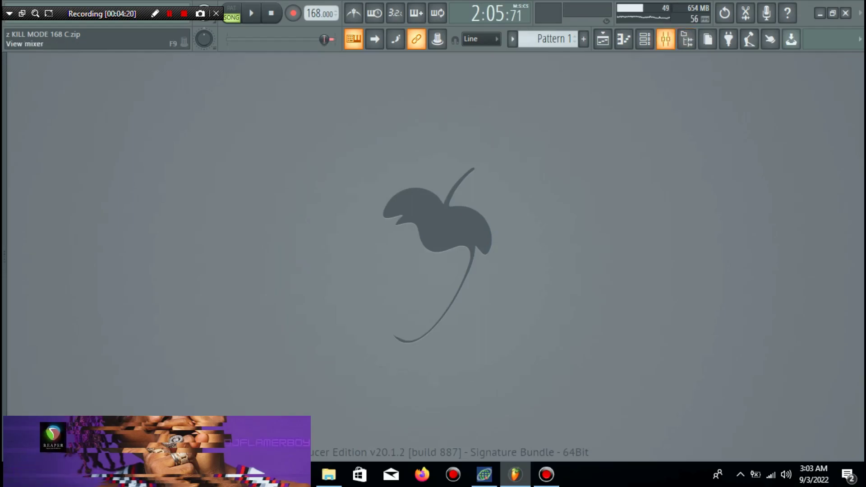
Play the selected section, then solo and select the Log Drum on mixer track 13.
{"action": "left_click", "coordinate": [666, 40]}
{"action": "key", "text": "space"}
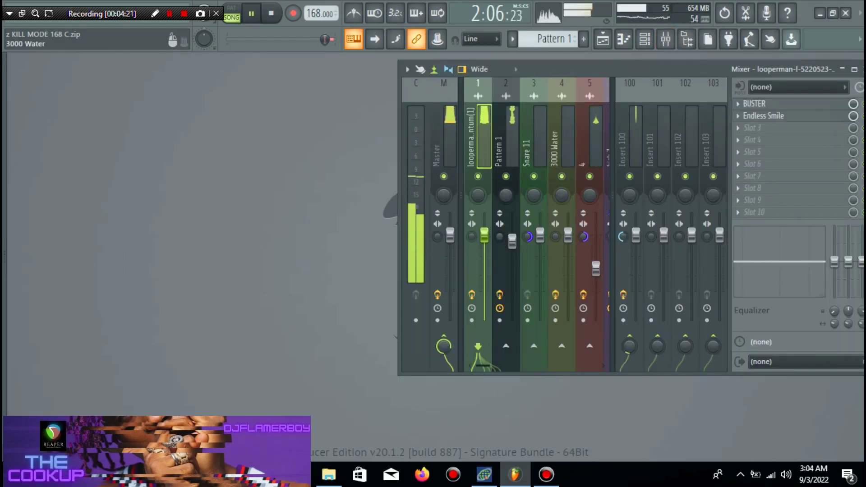
{"action": "scroll", "coordinate": [562, 224], "scroll_direction": "down", "scroll_amount": 1}
{"action": "scroll", "coordinate": [561, 176], "scroll_direction": "down", "scroll_amount": 8}
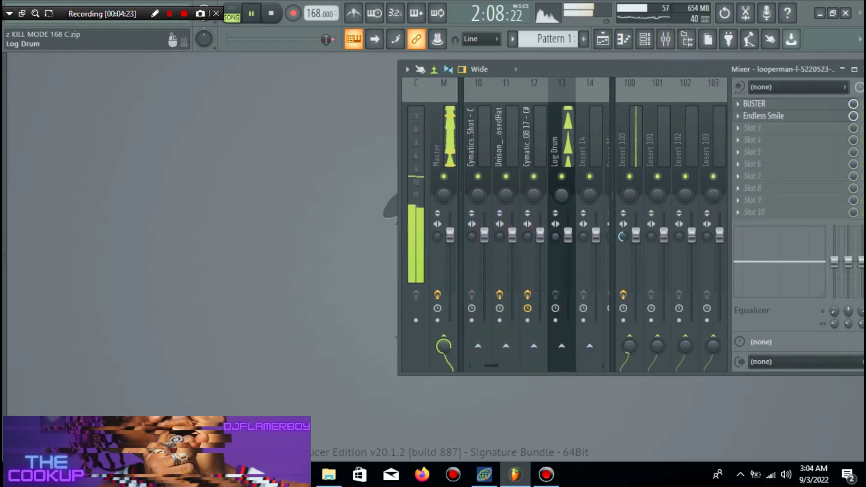
{"action": "right_click", "coordinate": [562, 176]}
{"action": "left_click", "coordinate": [562, 140]}
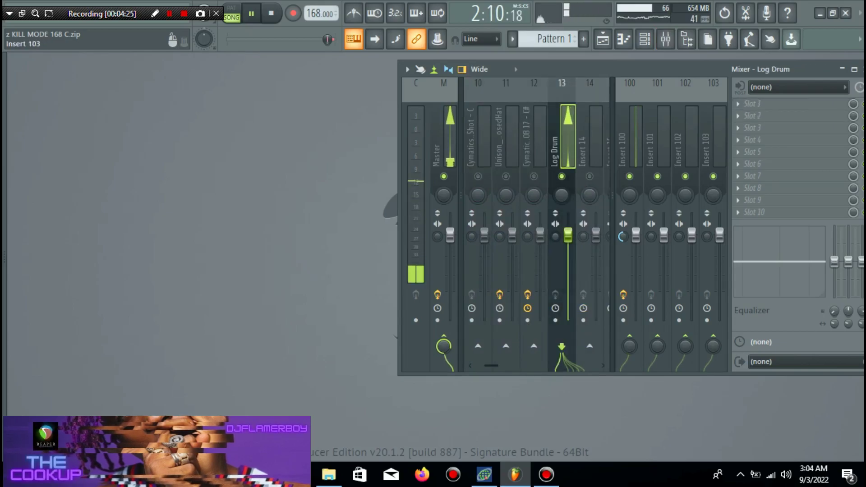
Stop playback and load TB_Gate_v3 into the Log Drum's first effect slot.
{"action": "key", "text": "space"}
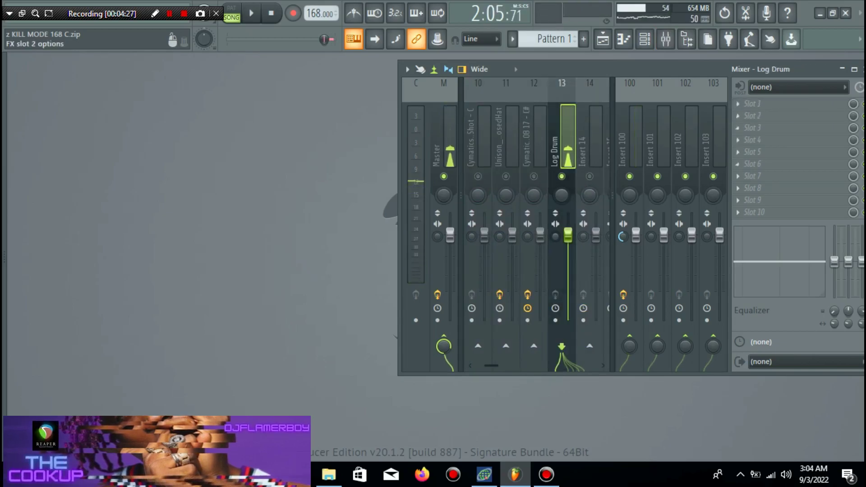
{"action": "left_click", "coordinate": [768, 103]}
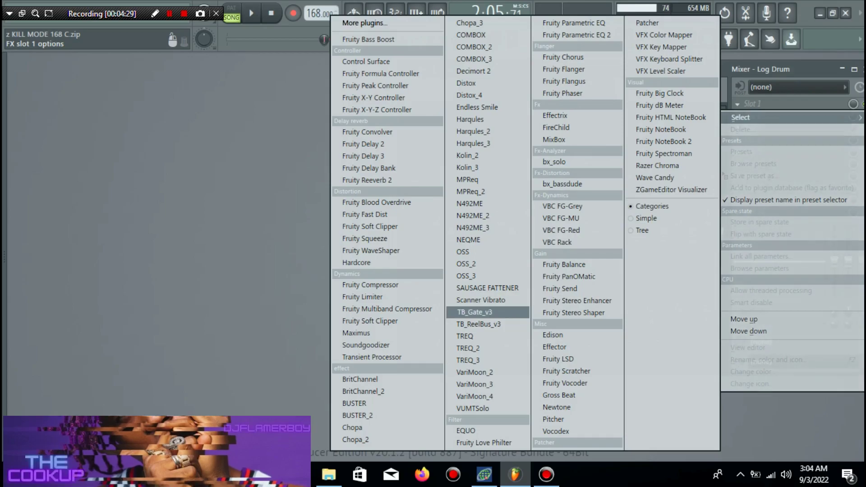
{"action": "left_click", "coordinate": [474, 311]}
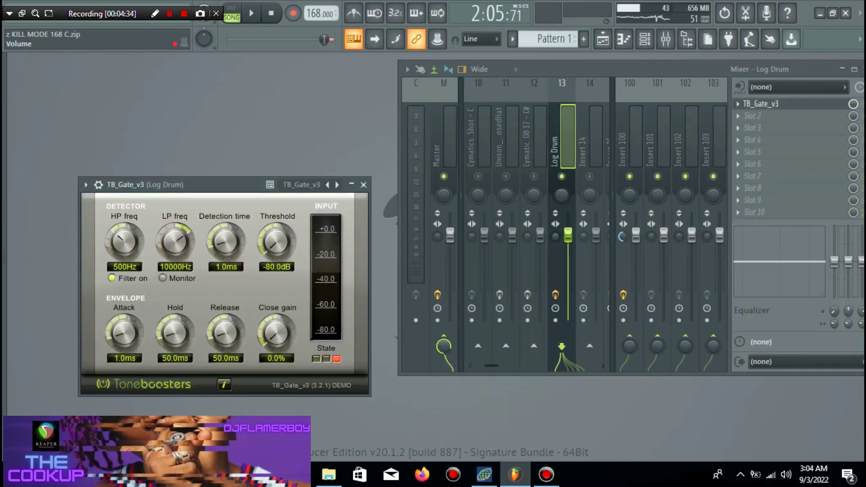
Disable the effect slots of the other mixer tracks, including tracks 5 and 4, keeping the Log Drum's effects enabled.
{"action": "scroll", "coordinate": [533, 176], "scroll_direction": "up", "scroll_amount": 6}
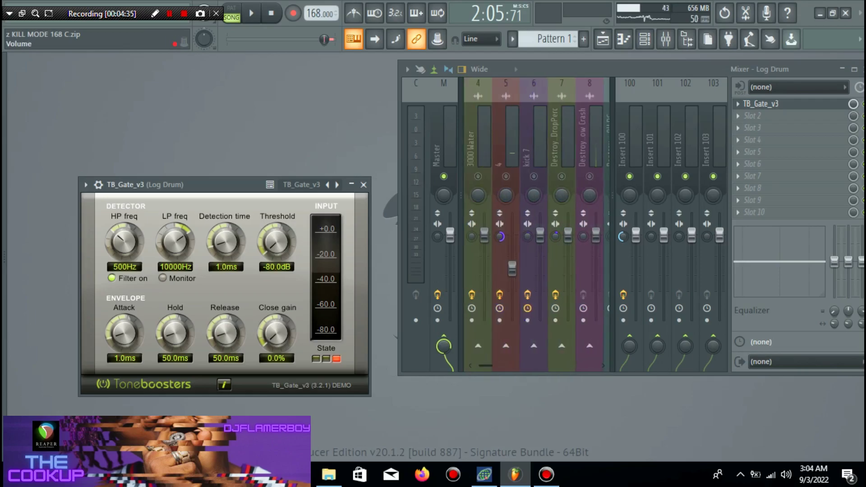
{"action": "left_click", "coordinate": [513, 269]}
{"action": "left_click", "coordinate": [500, 294]}
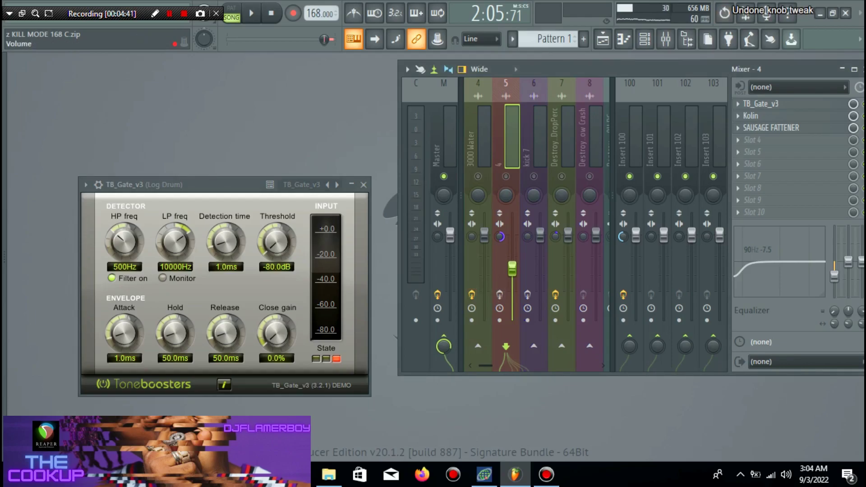
{"action": "left_click", "coordinate": [472, 295]}
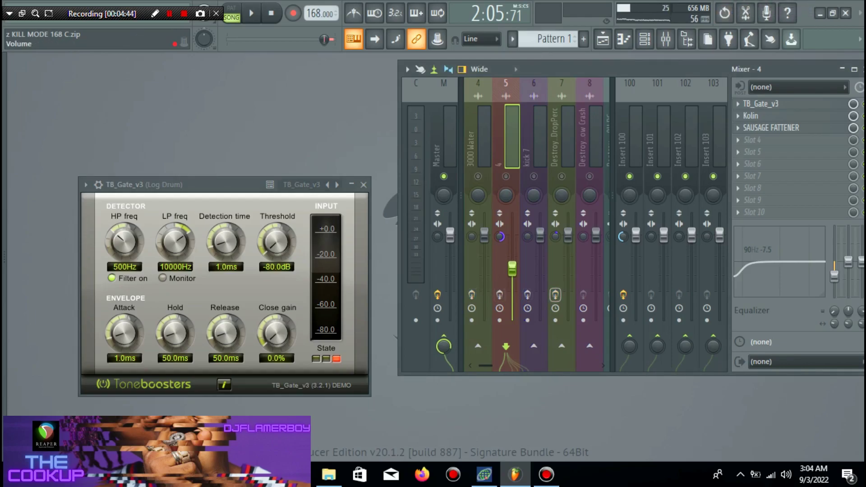
{"action": "scroll", "coordinate": [512, 226], "scroll_direction": "left", "scroll_amount": 3}
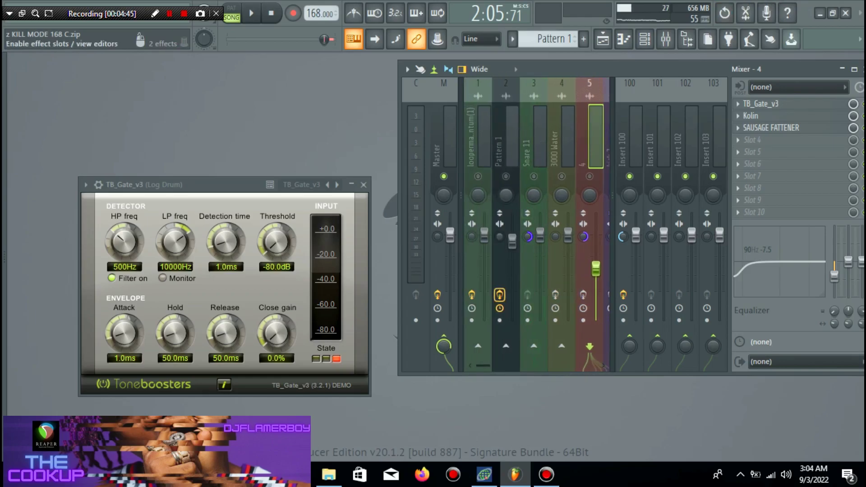
{"action": "scroll", "coordinate": [534, 225], "scroll_direction": "right", "scroll_amount": 9}
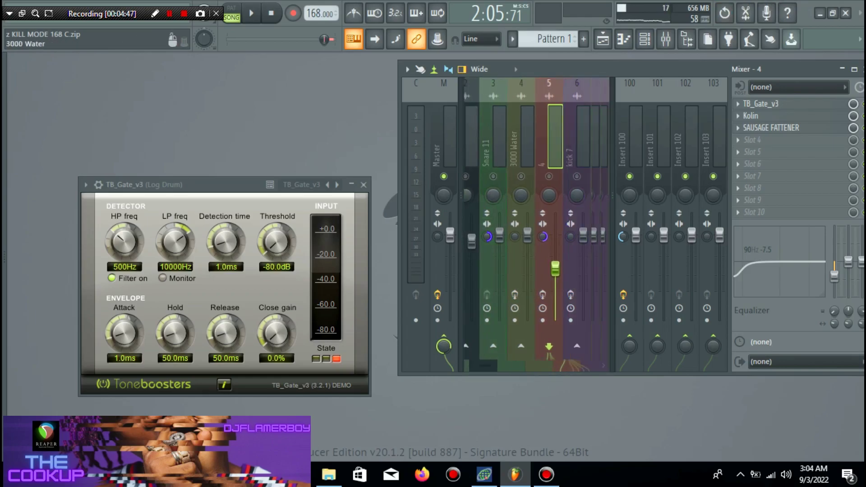
Raise the gate's threshold and adjust its close gain while the Log Drum plays, then close TB_Gate_v3 and stop playback.
{"action": "key", "text": "space"}
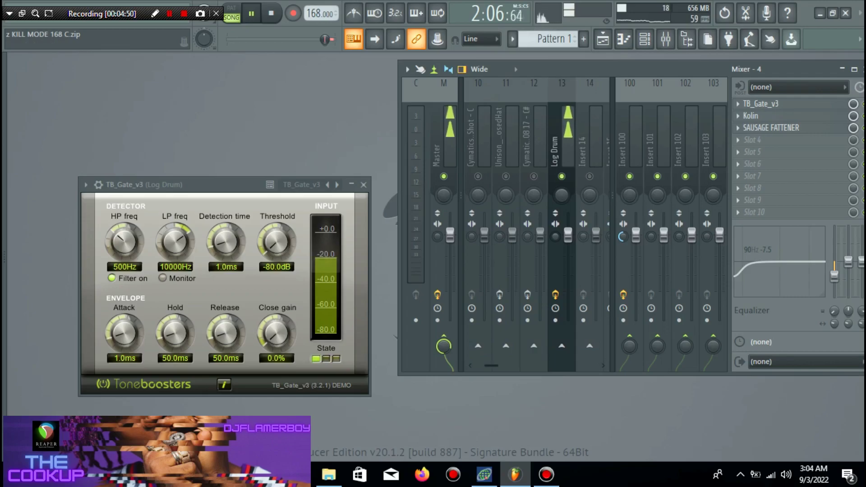
{"action": "mouse_move", "coordinate": [277, 333]}
{"action": "left_mouse_down"}
{"action": "mouse_move", "coordinate": [277, 307]}
{"action": "mouse_move", "coordinate": [277, 333]}
{"action": "left_mouse_up"}
{"action": "left_click_drag", "start_coordinate": [277, 242], "coordinate": [276, 217]}
{"action": "left_click", "coordinate": [363, 185]}
{"action": "key", "text": "space"}
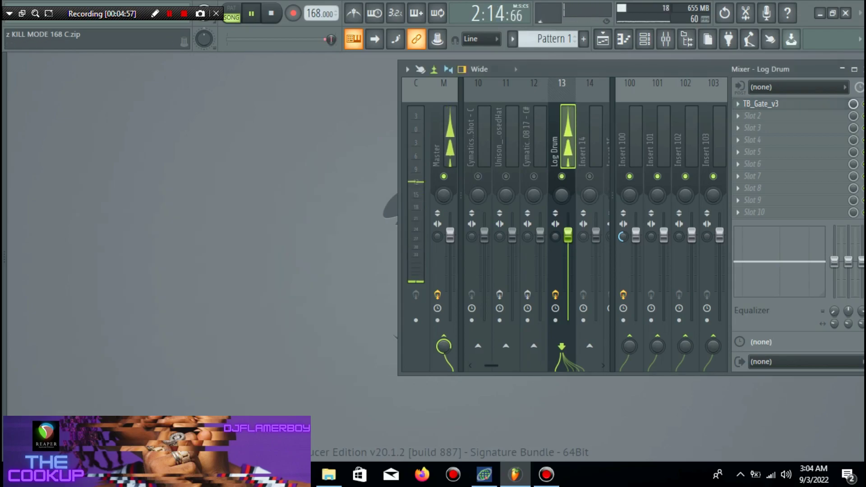
Load TB_ReelBus_v3 into the Log Drum's second effect slot and turn on its Mono option.
{"action": "left_click", "coordinate": [738, 116]}
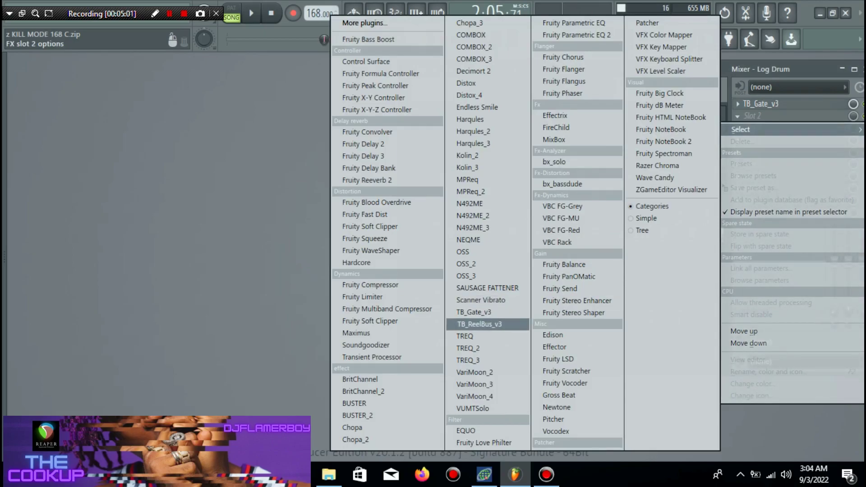
{"action": "left_click", "coordinate": [480, 324]}
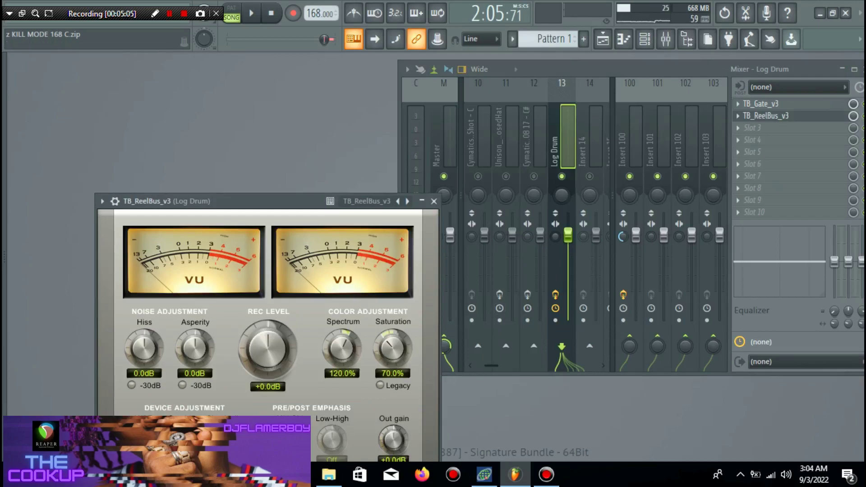
{"action": "left_click_drag", "start_coordinate": [266, 201], "coordinate": [278, 94]}
{"action": "left_click", "coordinate": [143, 384]}
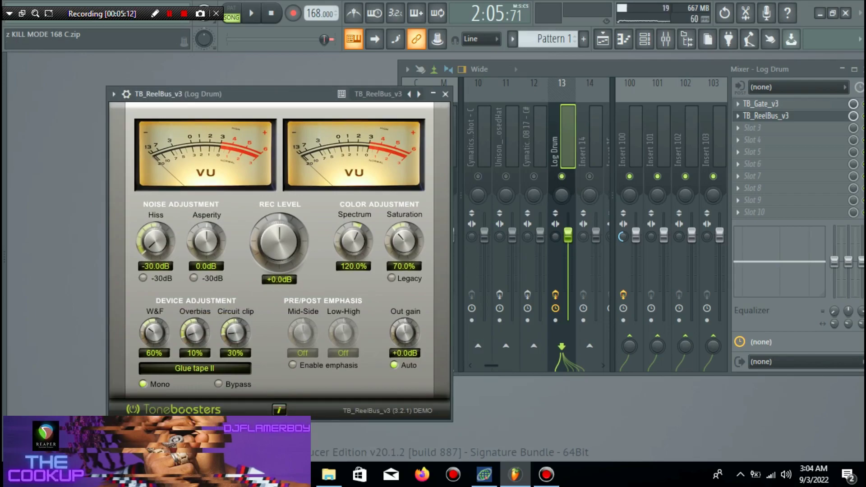
Audition the Swiss'77 - 15 IPS tape in TB_ReelBus_v3 during playback and set the tape type to Hybrid.
{"action": "key", "text": "space"}
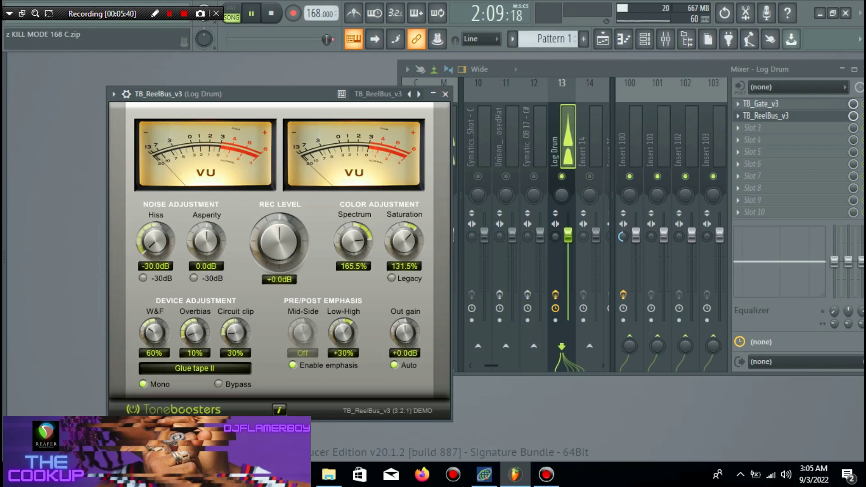
{"action": "left_click", "coordinate": [195, 368]}
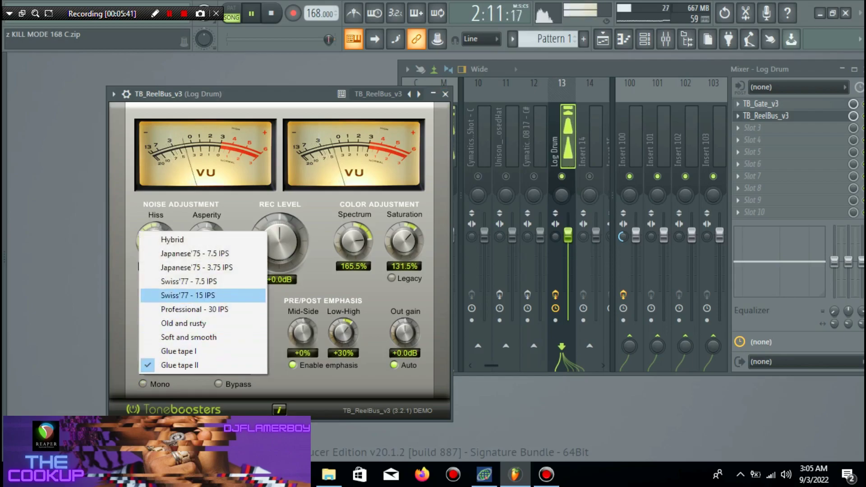
{"action": "left_click", "coordinate": [172, 296]}
{"action": "left_click", "coordinate": [195, 368]}
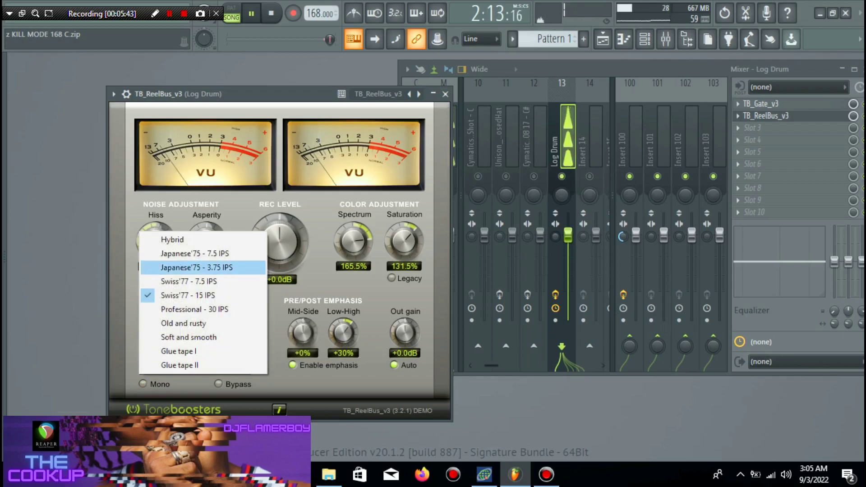
{"action": "left_click", "coordinate": [163, 240]}
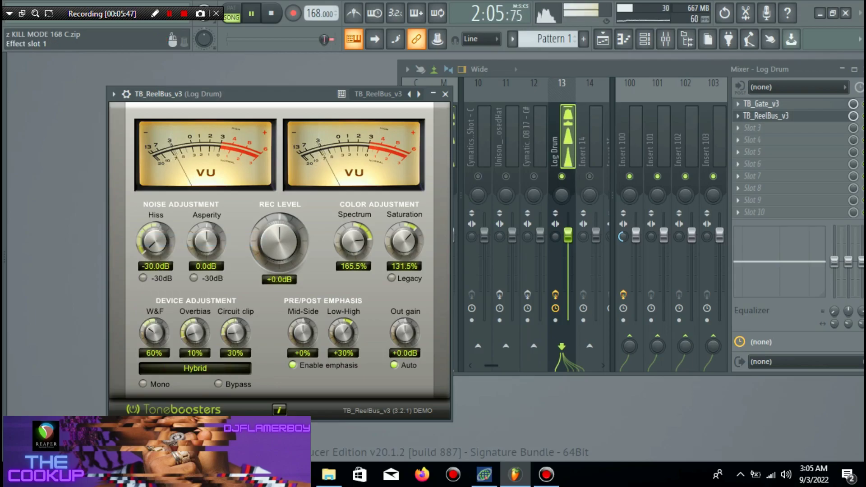
Move TB_Gate_v3 below TB_ReelBus_v3 in the Log Drum's effect chain and unsolo the track.
{"action": "scroll", "coordinate": [790, 116], "scroll_direction": "down", "scroll_amount": 1}
{"action": "scroll", "coordinate": [790, 104], "scroll_direction": "down", "scroll_amount": 2}
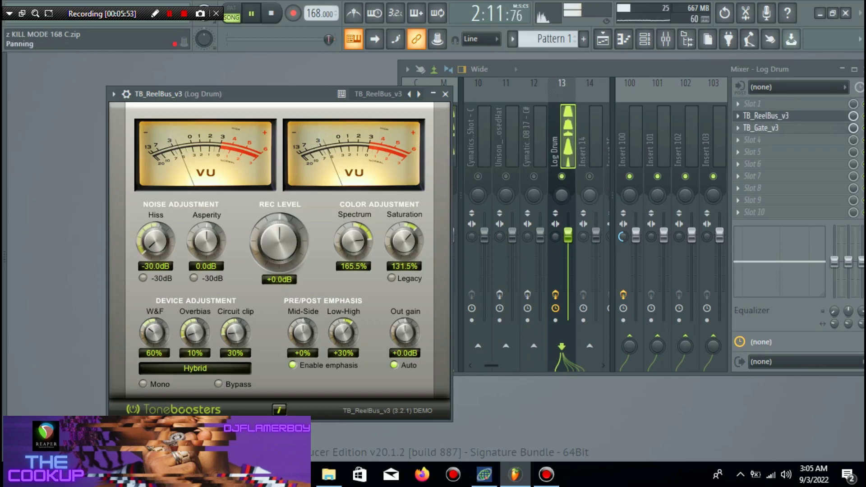
{"action": "right_click", "coordinate": [561, 177]}
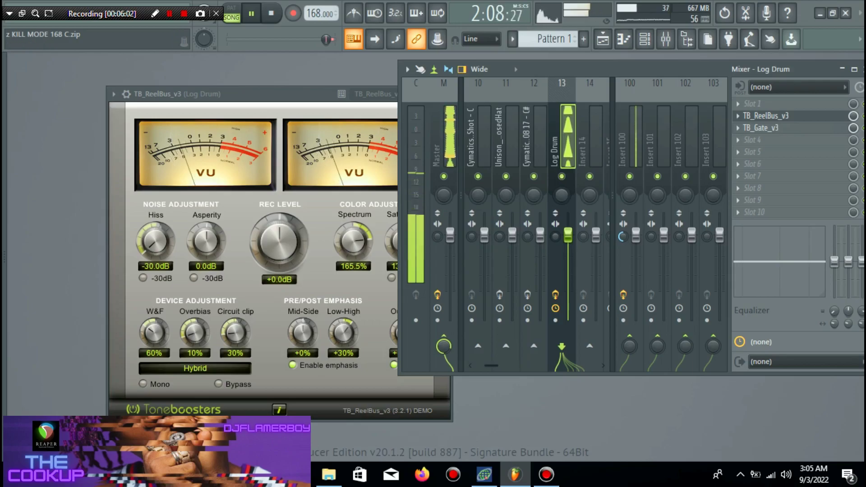
Turn on Mono in TB_ReelBus_v3, switch the mixer tracks from waveforms to peak meters, and stop playback.
{"action": "left_click", "coordinate": [143, 384]}
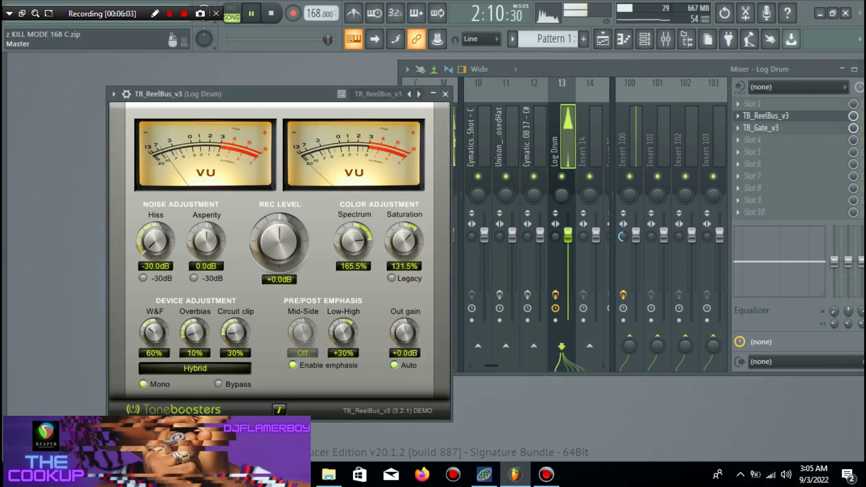
{"action": "left_click", "coordinate": [434, 69]}
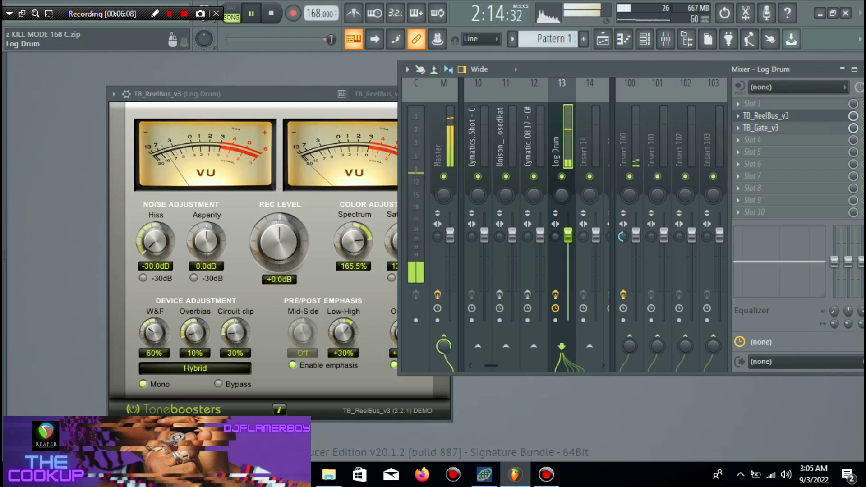
{"action": "key", "text": "space"}
Load SAUSAGE FATTENER into the Log Drum's empty first effect slot and set its Fatness to 11 %.
{"action": "left_click", "coordinate": [767, 103]}
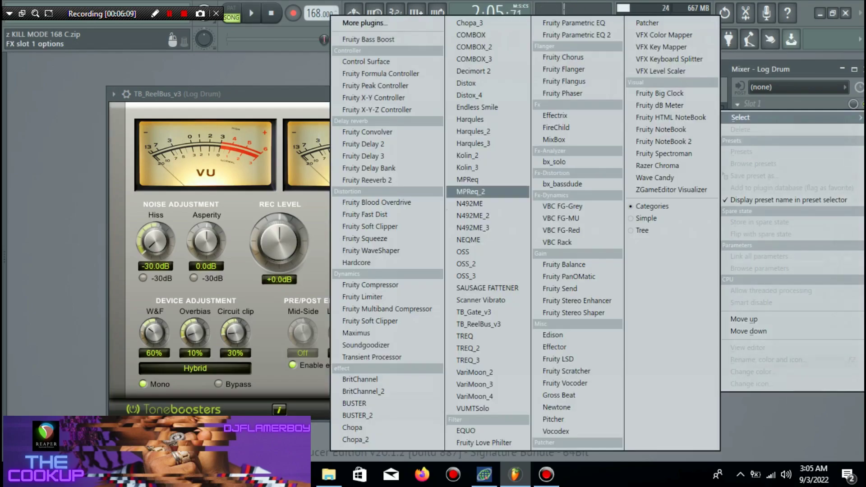
{"action": "left_click", "coordinate": [488, 288]}
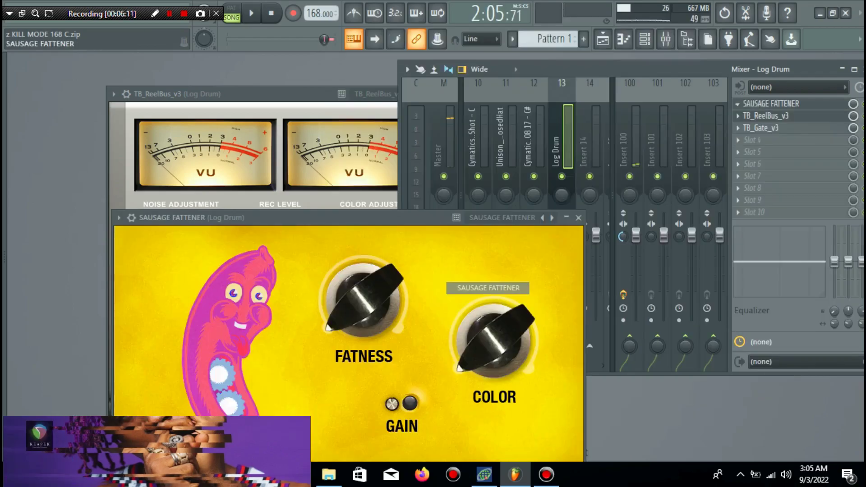
{"action": "left_click_drag", "start_coordinate": [363, 299], "coordinate": [363, 282]}
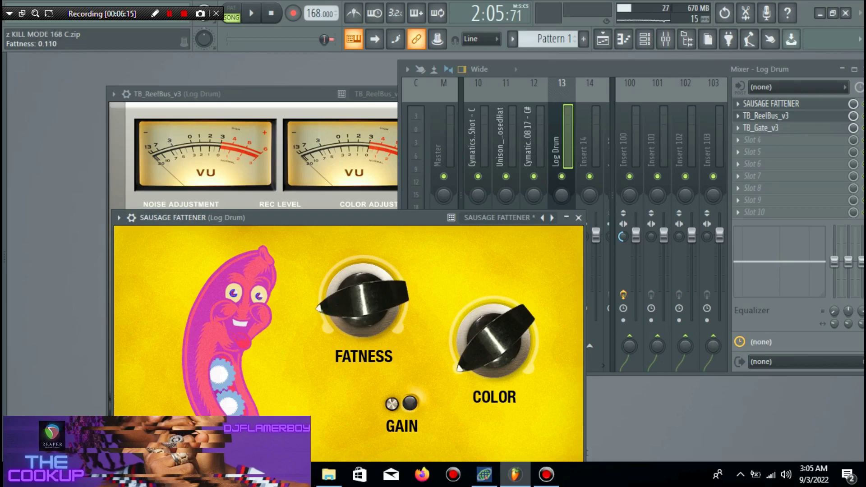
Set SAUSAGE FATTENER's Color to about 41 % during playback, close the plugin, and slightly lower the Log Drum's volume.
{"action": "key", "text": "space"}
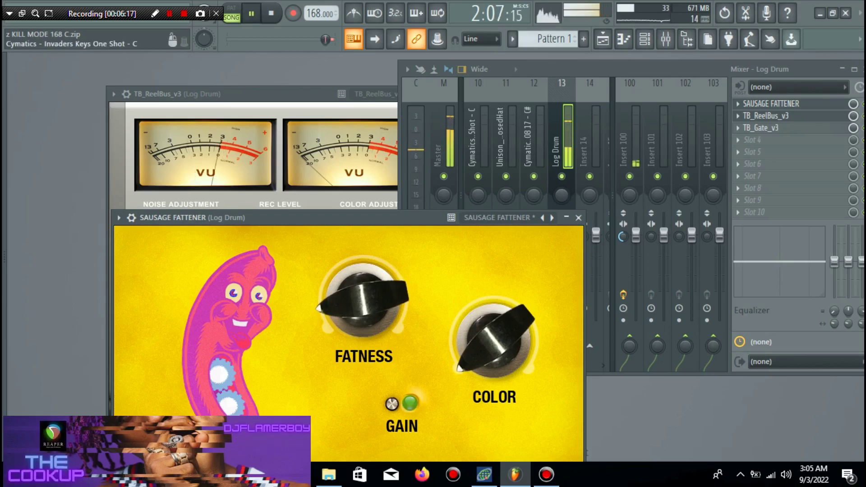
{"action": "left_click_drag", "start_coordinate": [495, 341], "coordinate": [495, 328]}
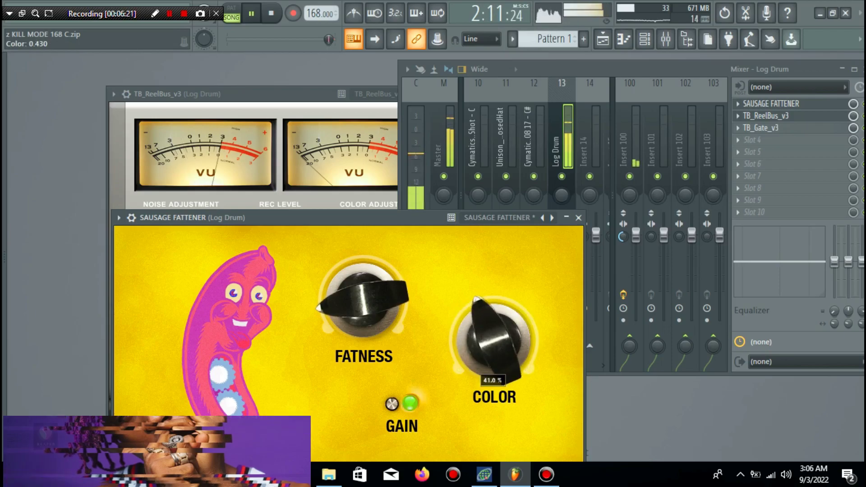
{"action": "left_click", "coordinate": [579, 218]}
{"action": "left_click_drag", "start_coordinate": [568, 235], "coordinate": [568, 236]}
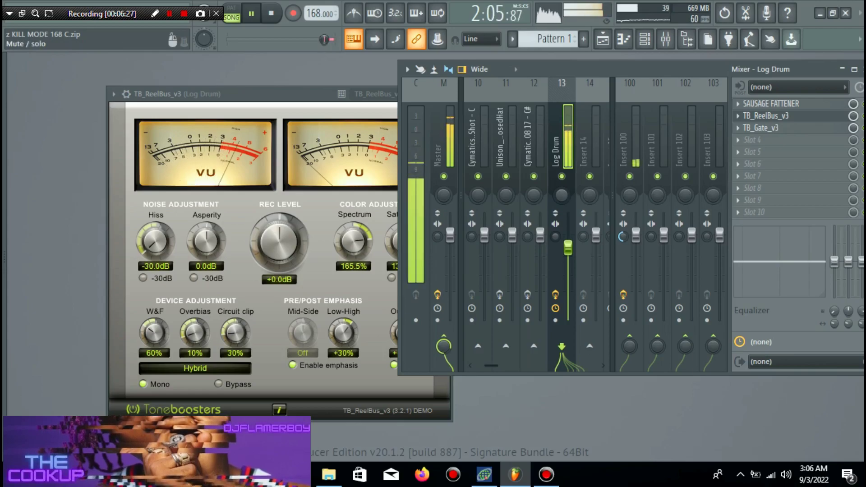
Solo the Pattern 1 mixer track and lower its built-in EQ to -18.0 at 263 Hz and -5.8 at 8.0 kHz.
{"action": "scroll", "coordinate": [537, 225], "scroll_direction": "up", "scroll_amount": 5}
{"action": "scroll", "coordinate": [537, 226], "scroll_direction": "up", "scroll_amount": 1}
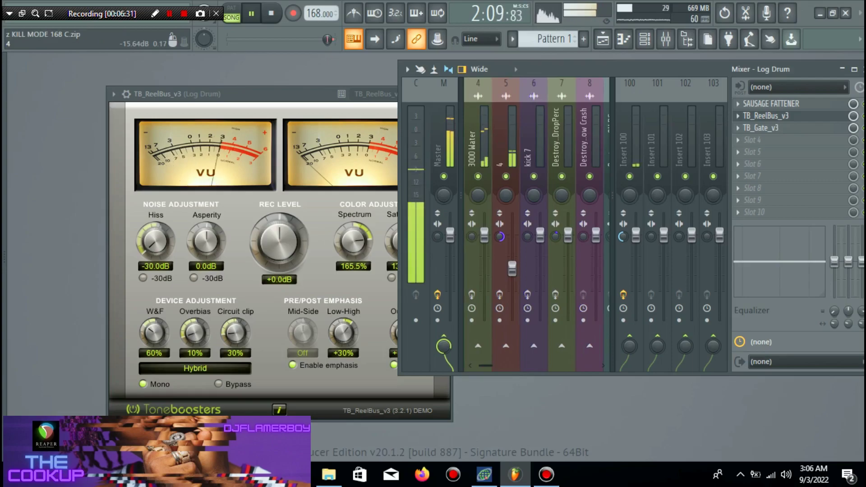
{"action": "scroll", "coordinate": [537, 226], "scroll_direction": "up", "scroll_amount": 3}
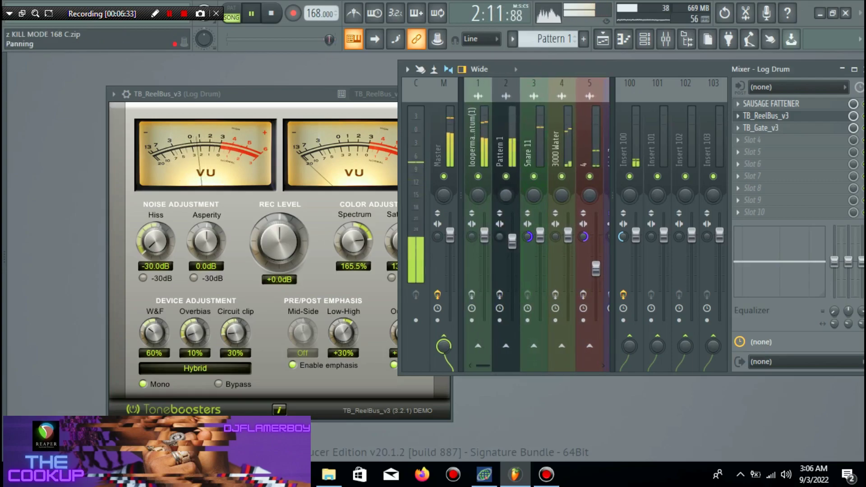
{"action": "left_click", "coordinate": [501, 149]}
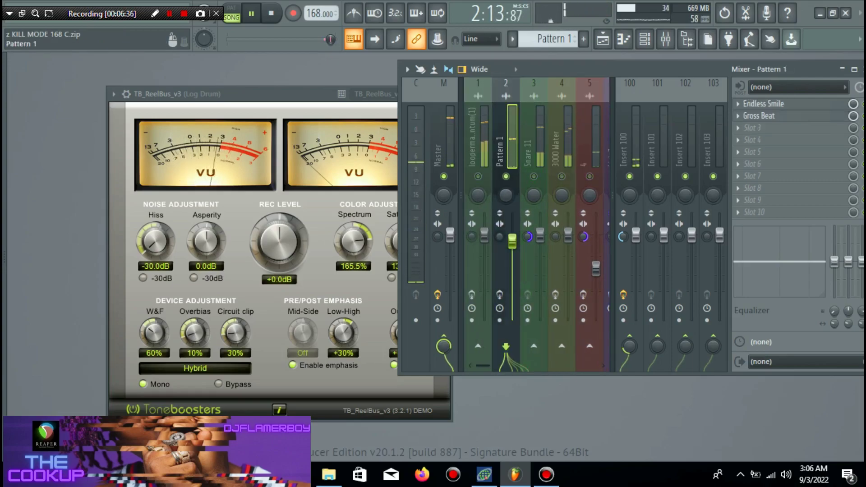
{"action": "left_click_drag", "start_coordinate": [860, 262], "coordinate": [834, 302]}
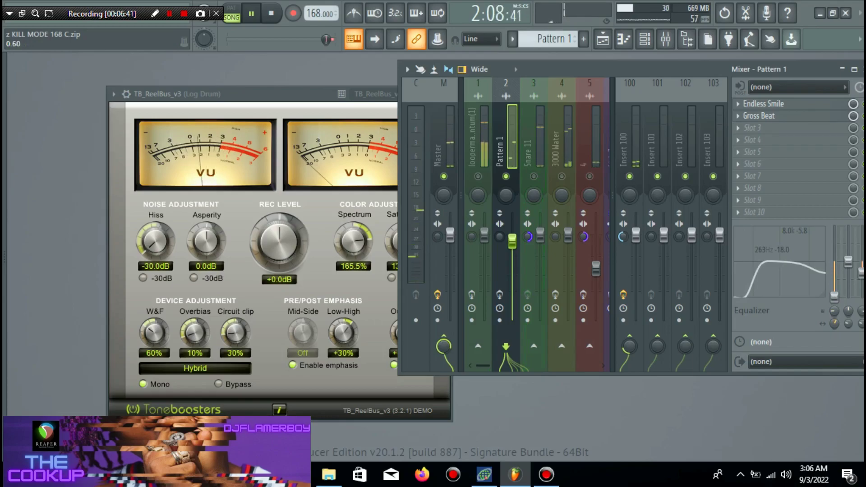
Close the Log Drum's TB_ReelBus_v3 window and restart playback of the looped section.
{"action": "left_click_drag", "start_coordinate": [375, 94], "coordinate": [384, 94]}
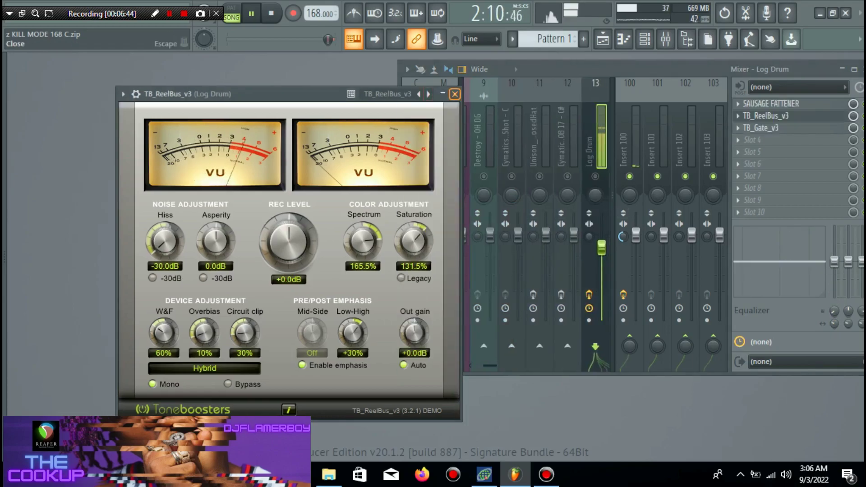
{"action": "left_click", "coordinate": [455, 94]}
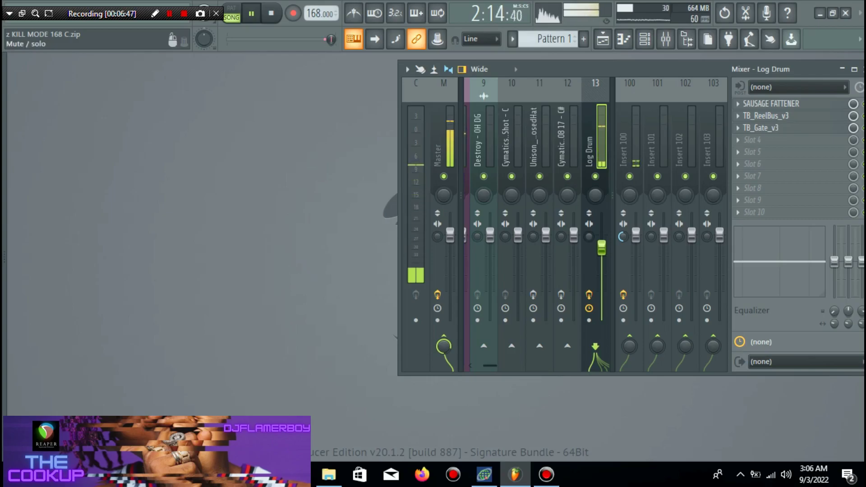
{"action": "key", "text": "space"}
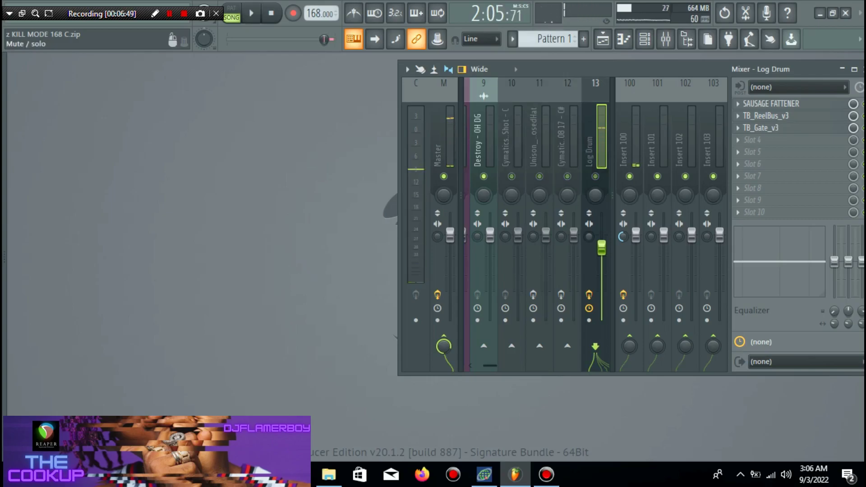
{"action": "key", "text": "space"}
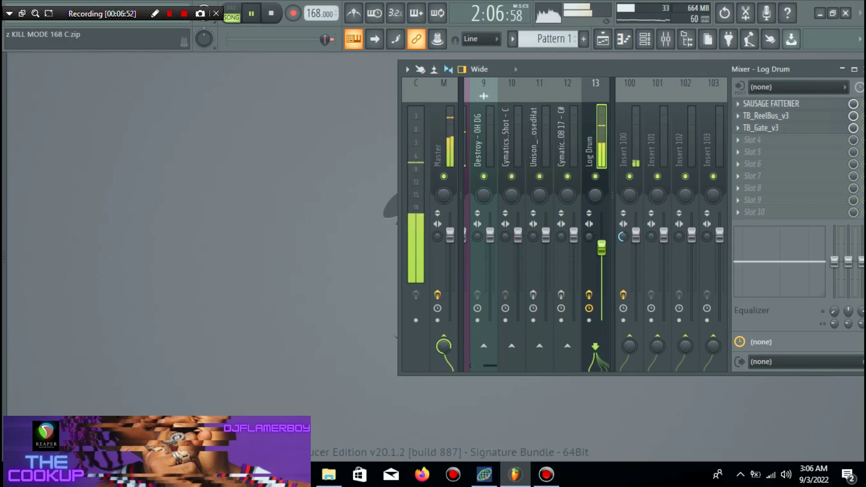
Solo mixer track 5, named 4, during playback and raise its volume slightly.
{"action": "scroll", "coordinate": [484, 270], "scroll_direction": "left", "scroll_amount": 3}
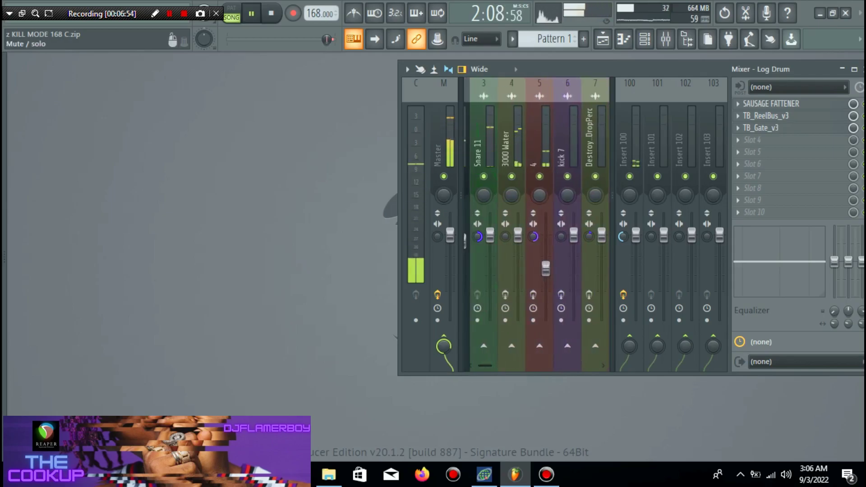
{"action": "right_click", "coordinate": [540, 176]}
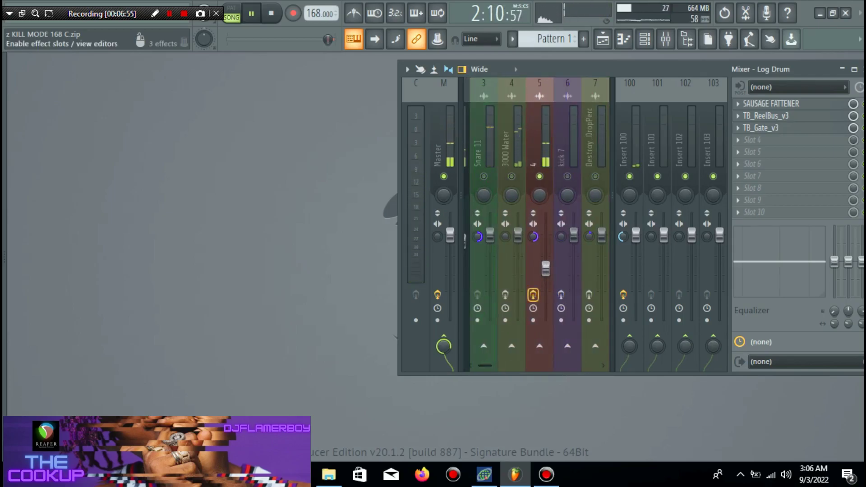
{"action": "left_click", "coordinate": [546, 267]}
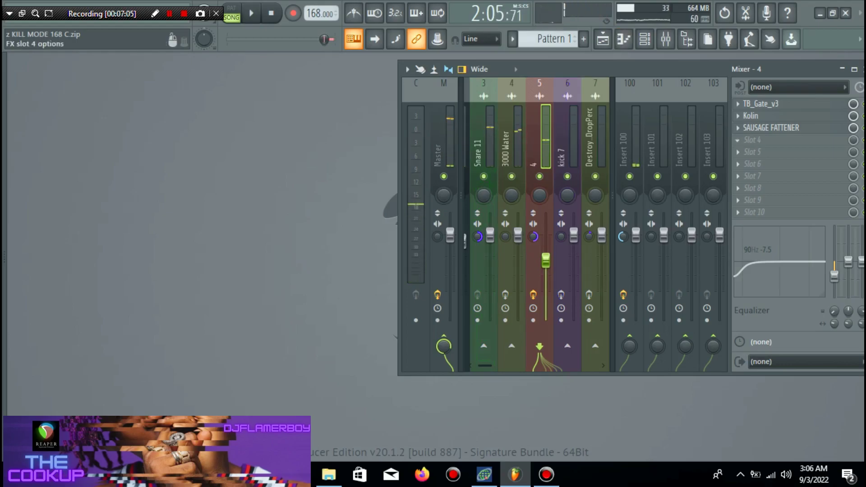
Lower the high band of track 5's built-in EQ to -12.2 at 8.0 kHz and solo the track during playback.
{"action": "left_click_drag", "start_coordinate": [861, 260], "coordinate": [860, 286]}
{"action": "key", "text": "space"}
{"action": "right_click", "coordinate": [540, 176]}
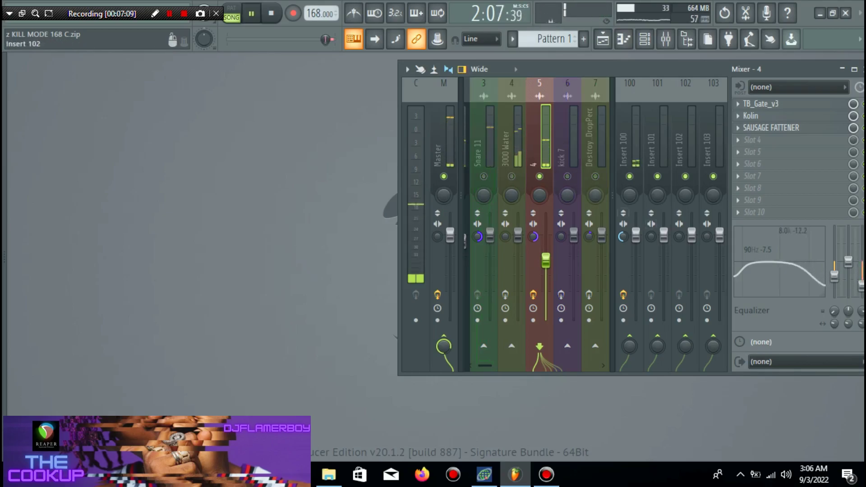
Load Fruity Parametric EQ 2 into track 5's fourth effect slot and apply its 40Hz + 18kHz cut preset.
{"action": "left_click", "coordinate": [753, 140]}
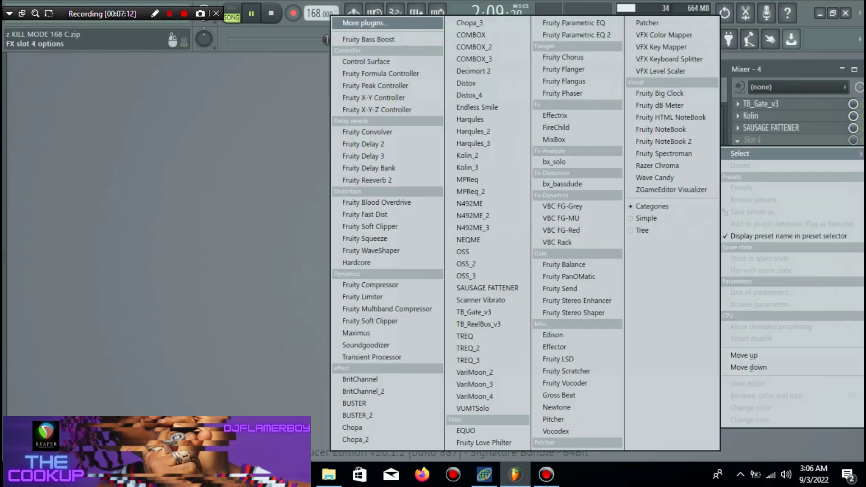
{"action": "left_click", "coordinate": [577, 35]}
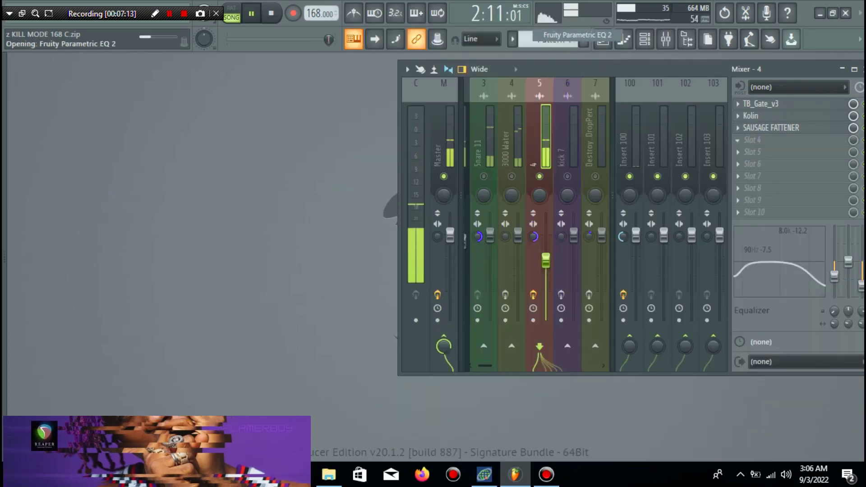
{"action": "right_click", "coordinate": [487, 235]}
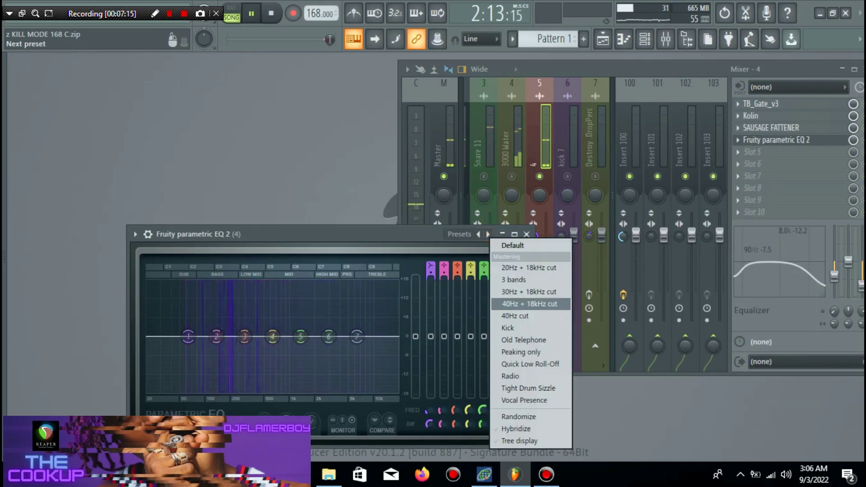
{"action": "left_click", "coordinate": [510, 304]}
Set Parametric EQ 2's high-pass to about 71 Hz, lower its low-pass to slightly above 1 kHz, and unsolo track 5.
{"action": "left_click_drag", "start_coordinate": [396, 336], "coordinate": [371, 336]}
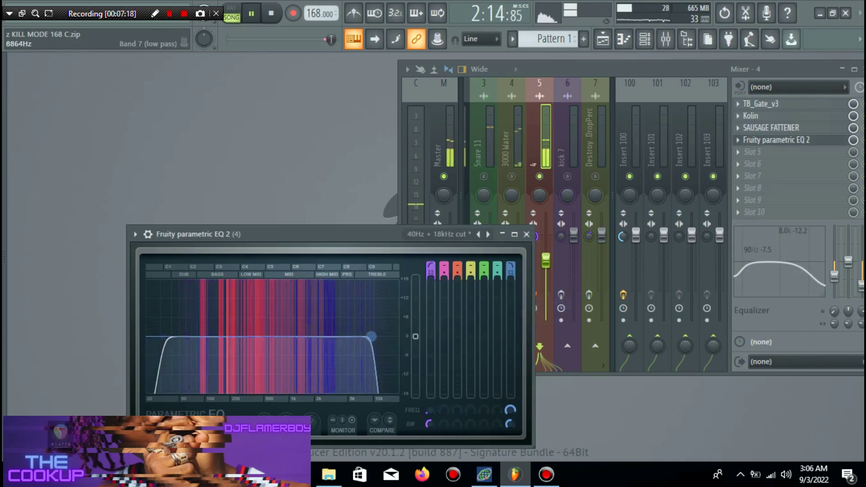
{"action": "left_click_drag", "start_coordinate": [163, 336], "coordinate": [195, 337]}
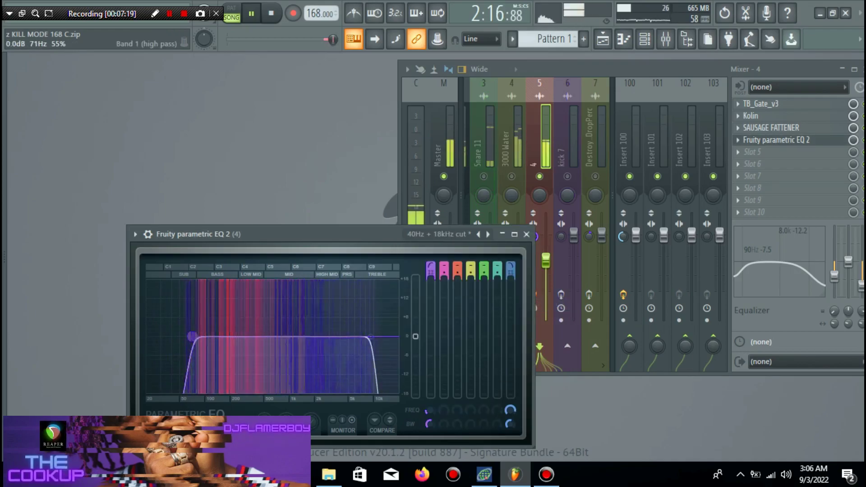
{"action": "left_click_drag", "start_coordinate": [371, 337], "coordinate": [368, 337]}
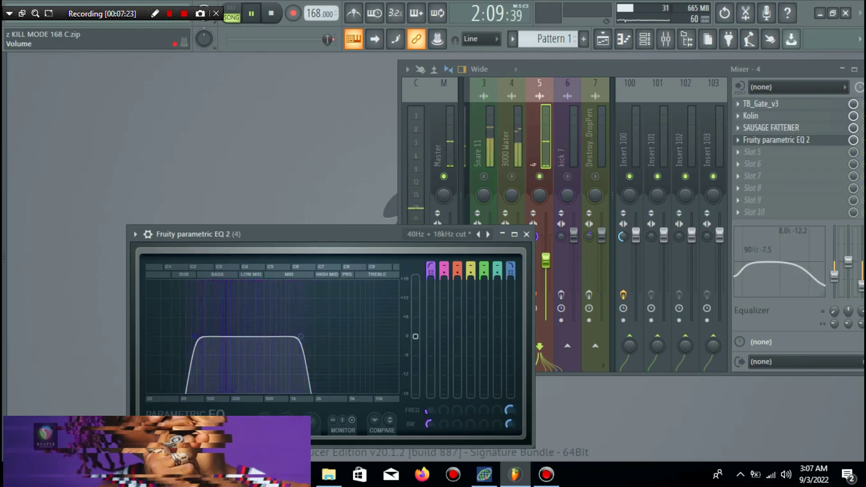
{"action": "right_click", "coordinate": [539, 176]}
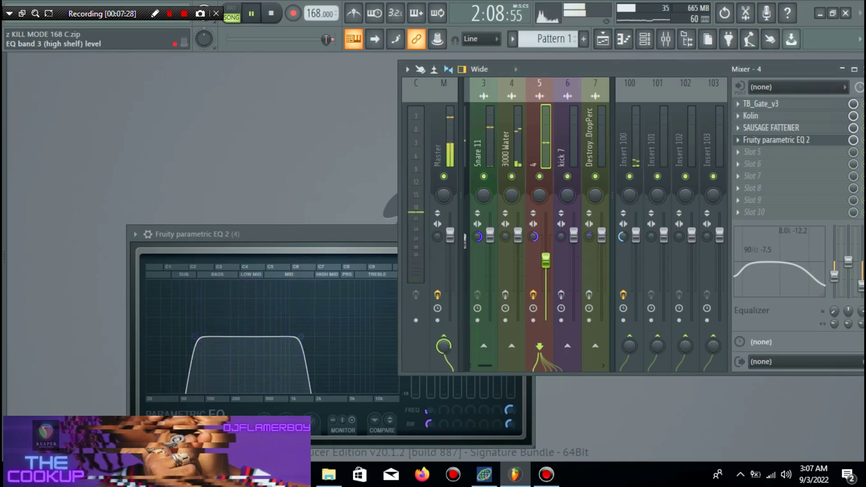
Reset the high and low bands of track 5's built-in mixer EQ to flat.
{"action": "right_click", "coordinate": [861, 269]}
{"action": "left_click", "coordinate": [835, 276]}
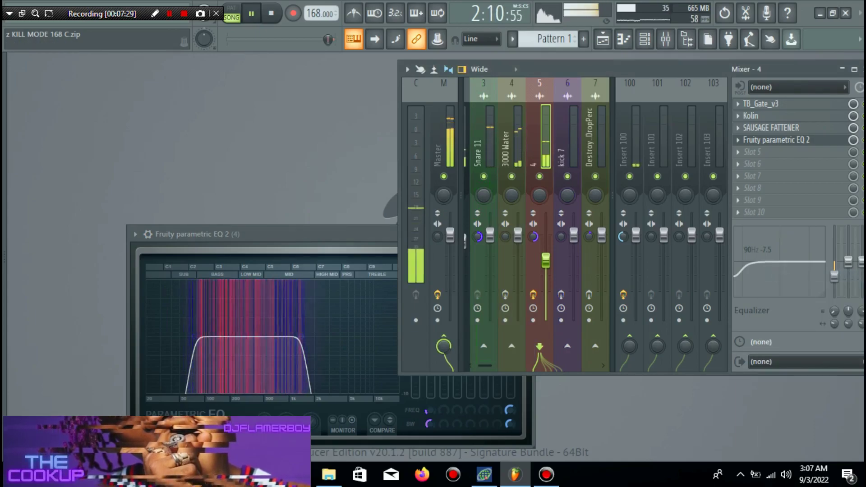
{"action": "right_click", "coordinate": [835, 275]}
{"action": "left_click", "coordinate": [775, 274]}
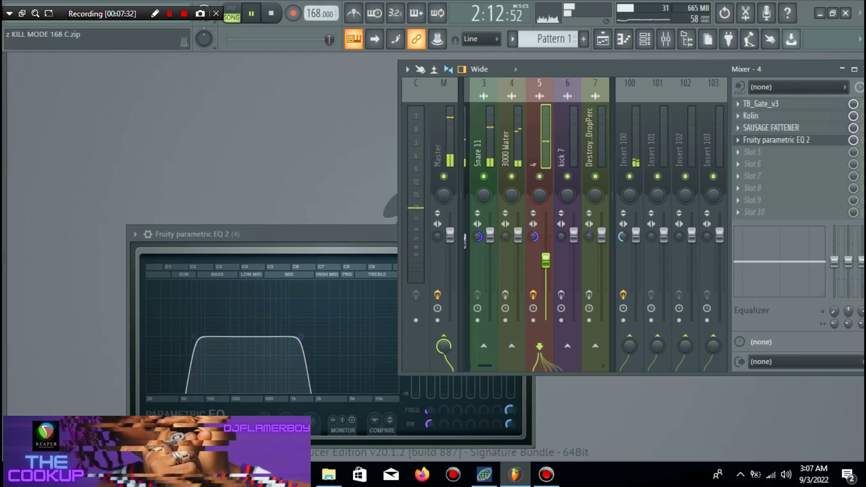
Raise Parametric EQ 2's low-pass cutoff to above 10 kHz on track 5, close the plugin, and restart playback.
{"action": "left_click_drag", "start_coordinate": [301, 337], "coordinate": [391, 337]}
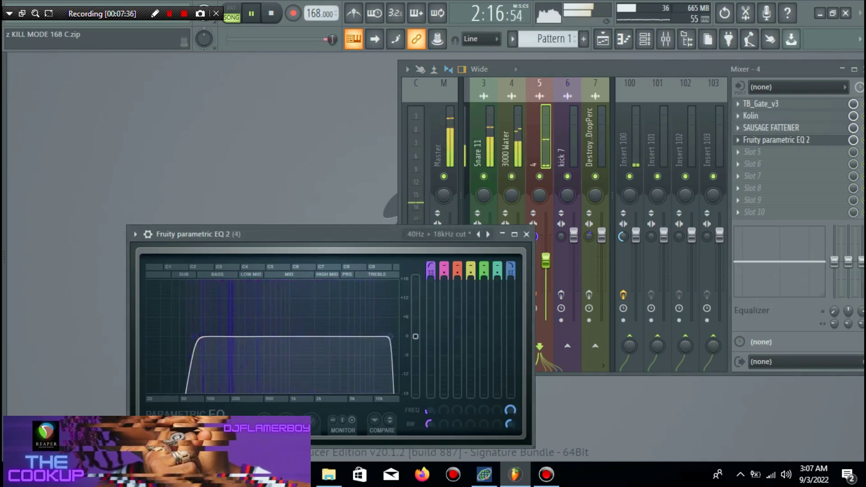
{"action": "left_click", "coordinate": [527, 234]}
{"action": "key", "text": "space"}
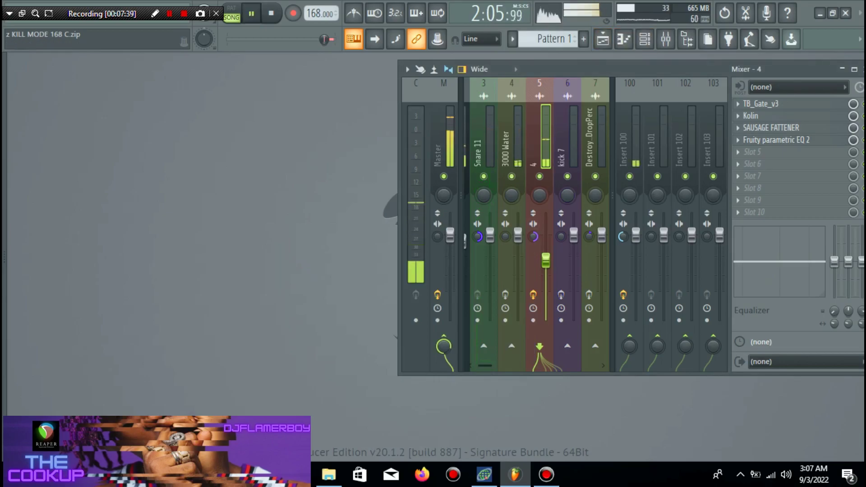
Close the mixer and examine the full song arrangement in the playlist during playback.
{"action": "left_click", "coordinate": [862, 69]}
{"action": "left_click", "coordinate": [603, 40]}
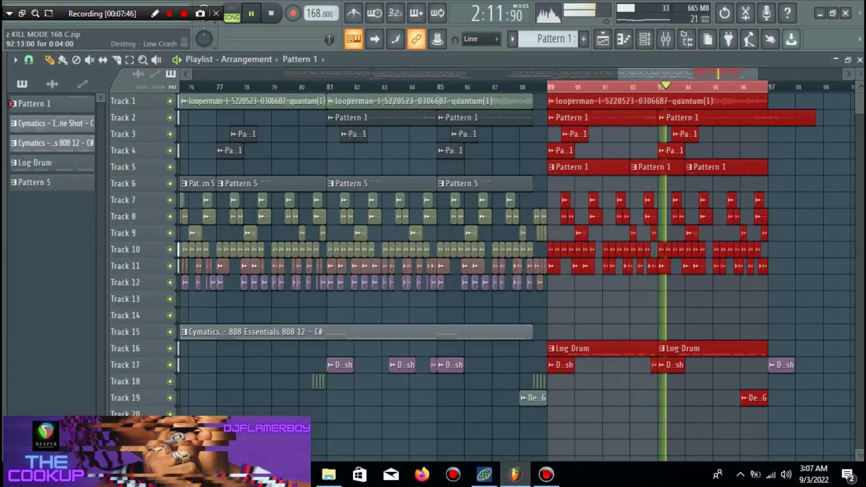
{"action": "scroll", "coordinate": [474, 270], "scroll_direction": "down", "scroll_amount": 1}
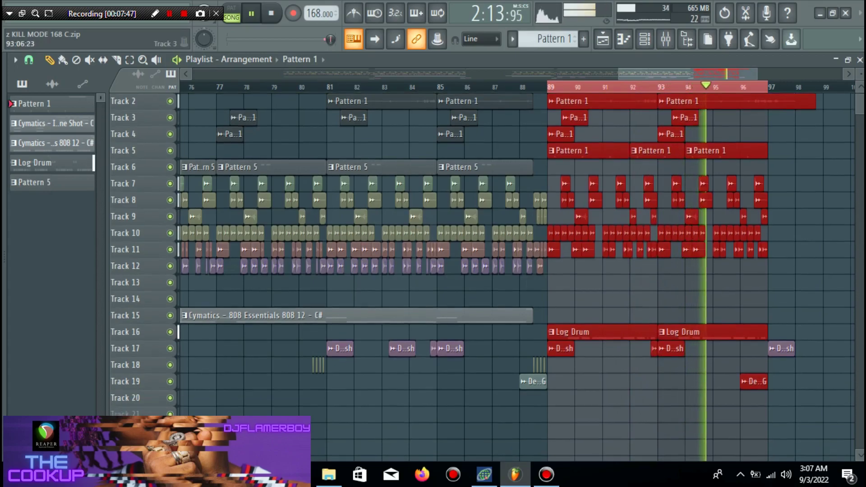
{"action": "left_click_drag", "start_coordinate": [689, 74], "coordinate": [335, 73]}
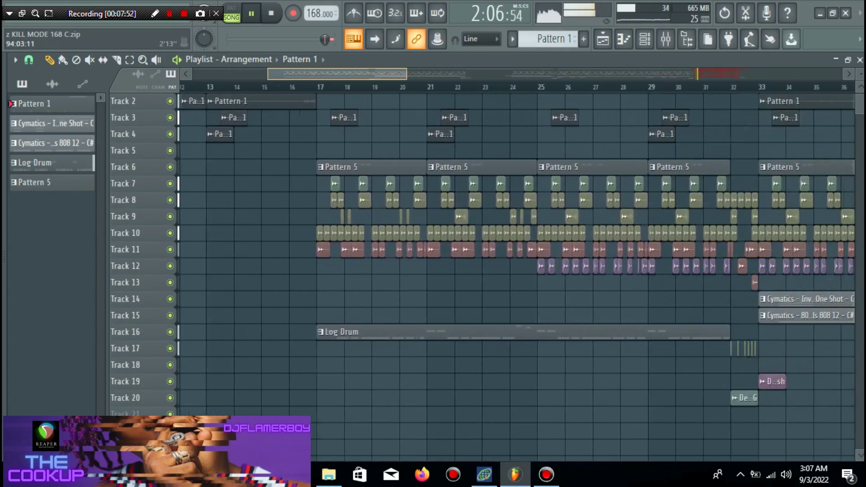
{"action": "scroll", "coordinate": [518, 265], "scroll_direction": "left", "scroll_amount": 5}
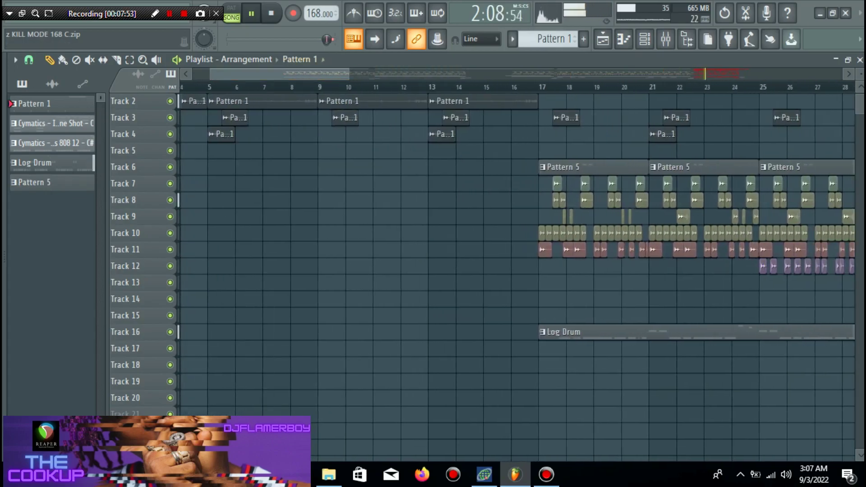
{"action": "scroll", "coordinate": [487, 274], "scroll_direction": "up", "scroll_amount": 1}
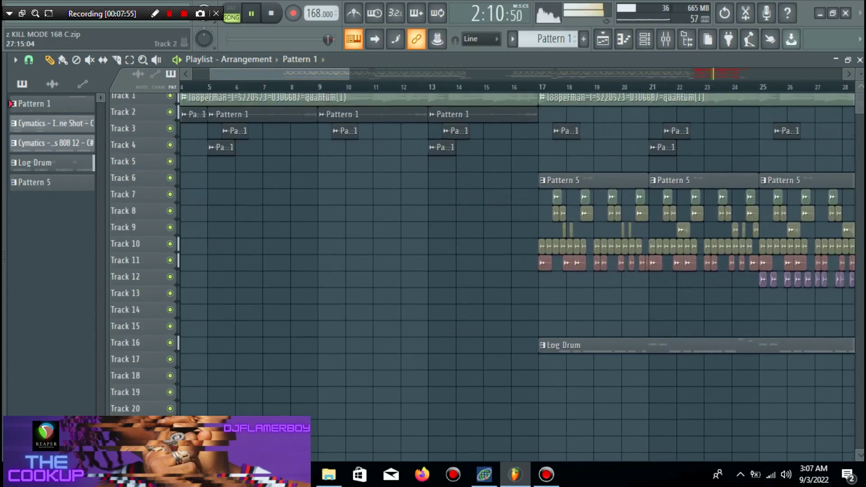
{"action": "scroll", "coordinate": [487, 270], "scroll_direction": "down", "scroll_amount": 2}
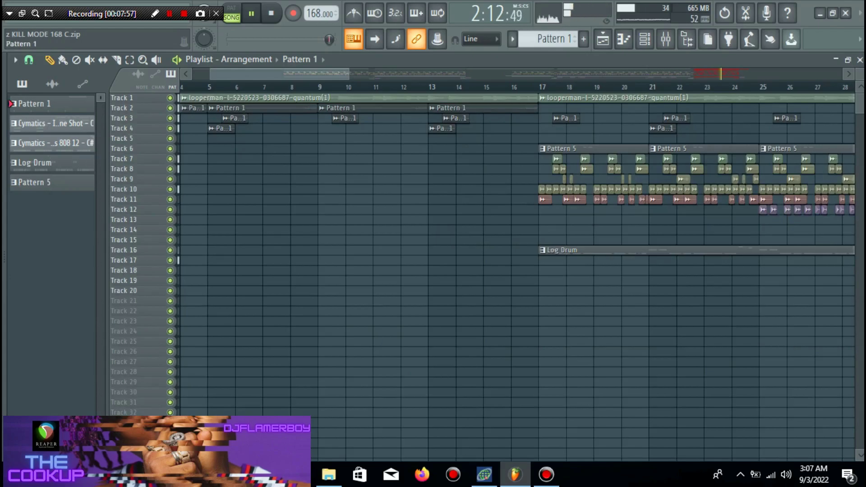
{"action": "scroll", "coordinate": [487, 271], "scroll_direction": "down", "scroll_amount": 8}
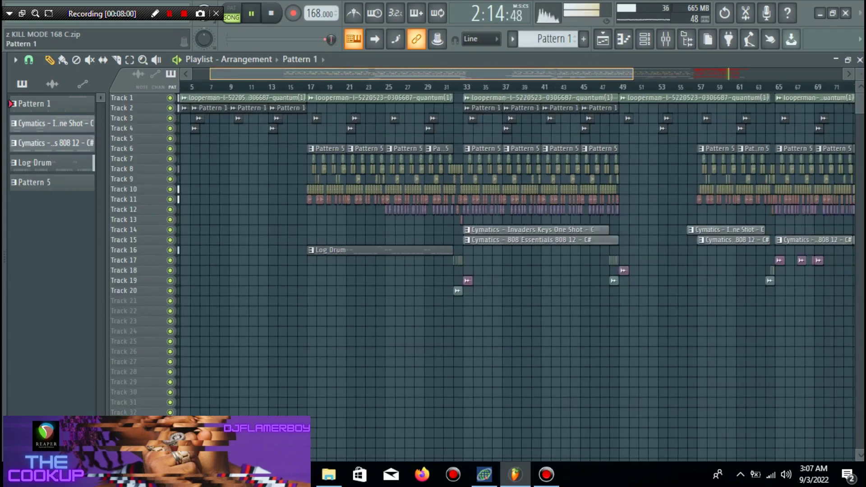
{"action": "scroll", "coordinate": [487, 271], "scroll_direction": "down", "scroll_amount": 2}
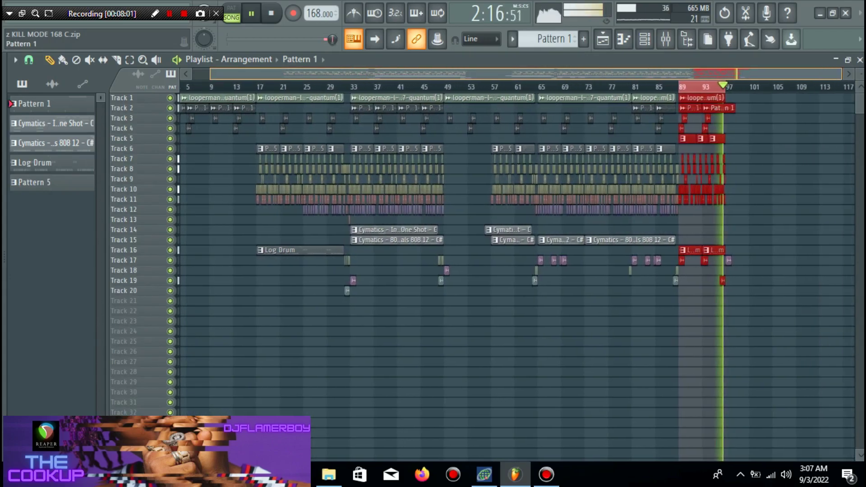